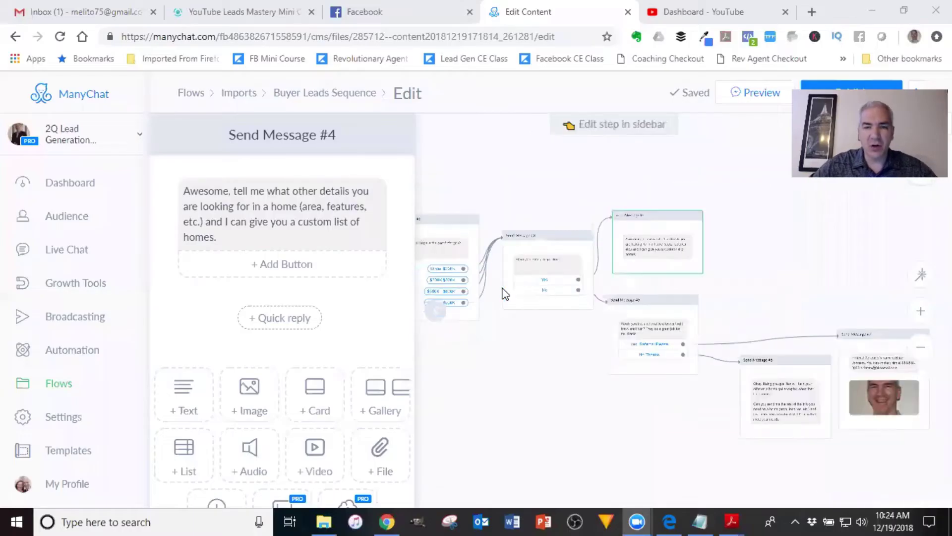
Step: Pan the canvas to view the whole buyer-lead flow from its starting step
drag(499, 339, 742, 266)
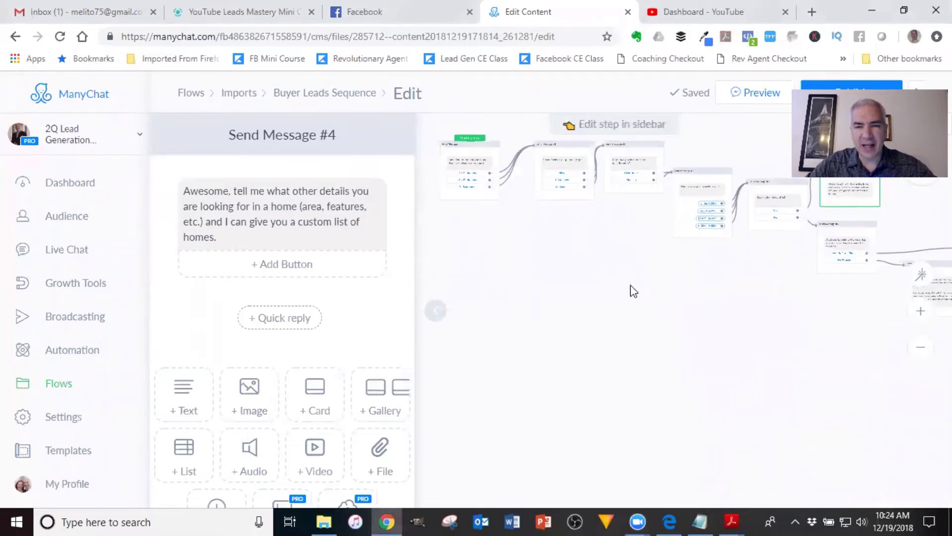
drag(631, 291, 701, 348)
drag(550, 304, 522, 297)
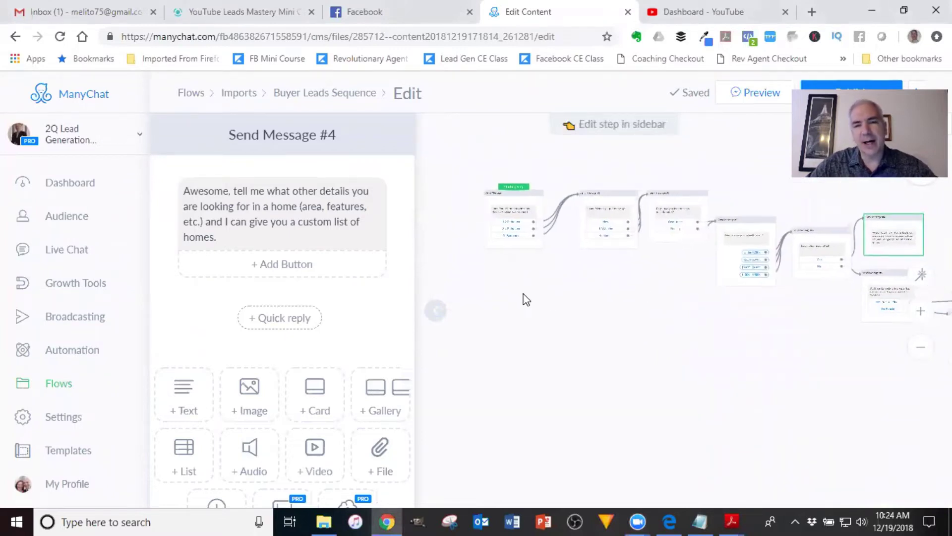
scroll(546, 298, right, 3)
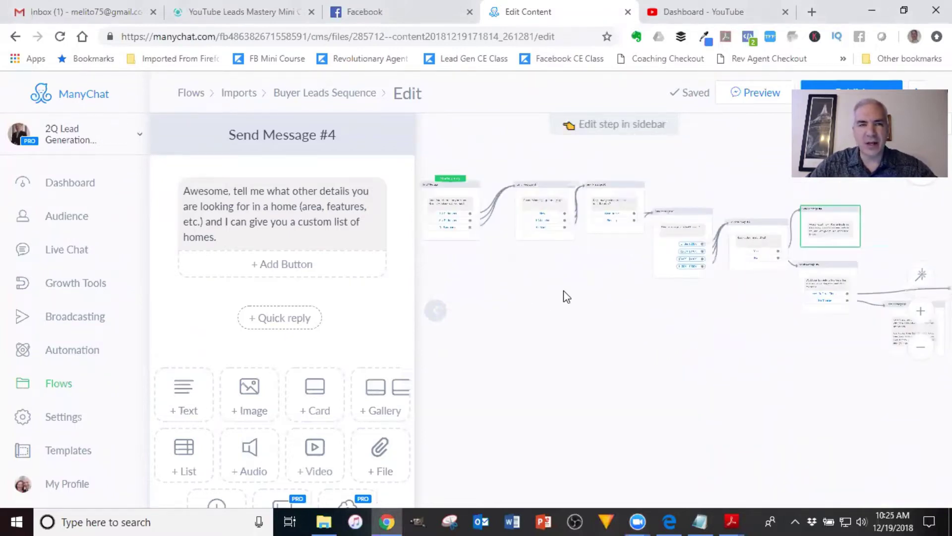
Step: Close the YouTube Leads Mastery browser tab
click(311, 12)
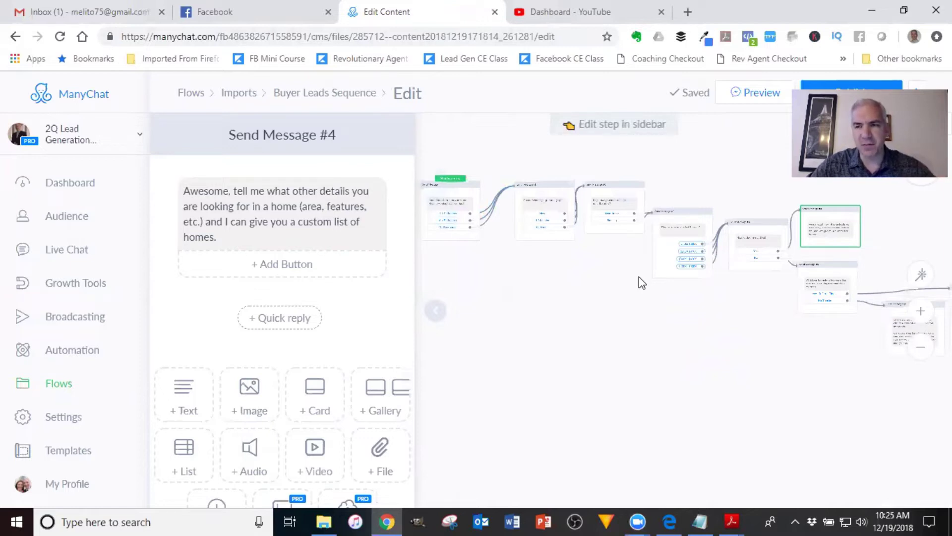
scroll(621, 292, right, 5)
scroll(620, 293, down, 2)
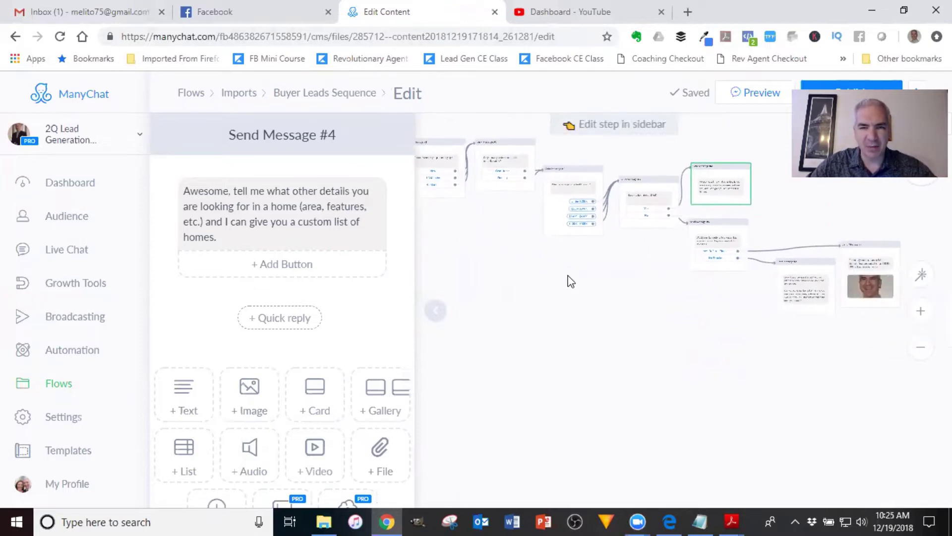
scroll(610, 293, left, 4)
scroll(610, 293, up, 1)
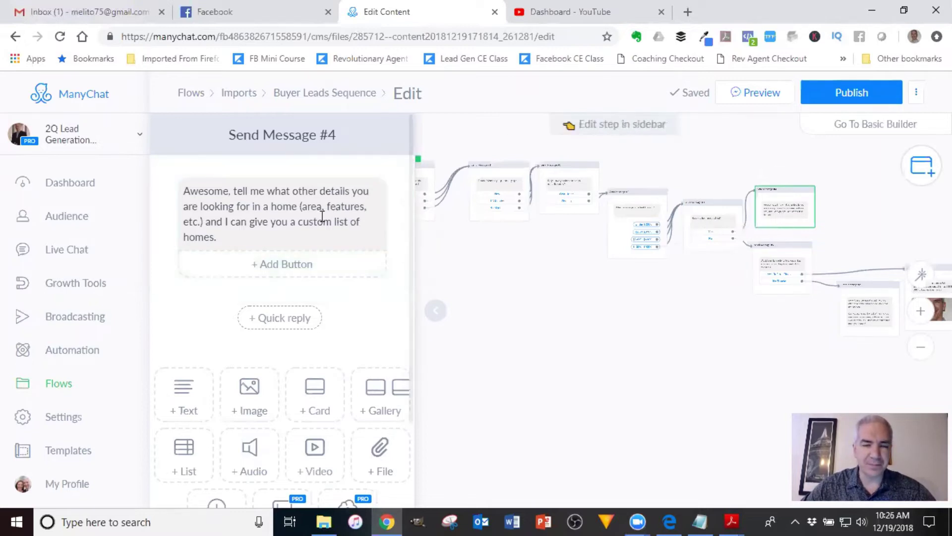
Step: Replace Send Message #4's text with 'Now that I know what you are looking for… I will send it to you.'
click(341, 196)
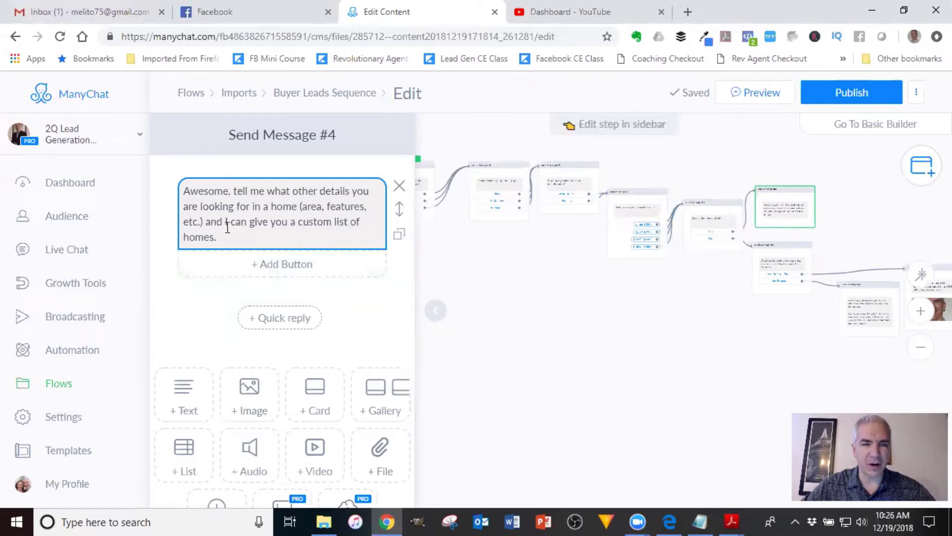
drag(229, 233, 188, 188)
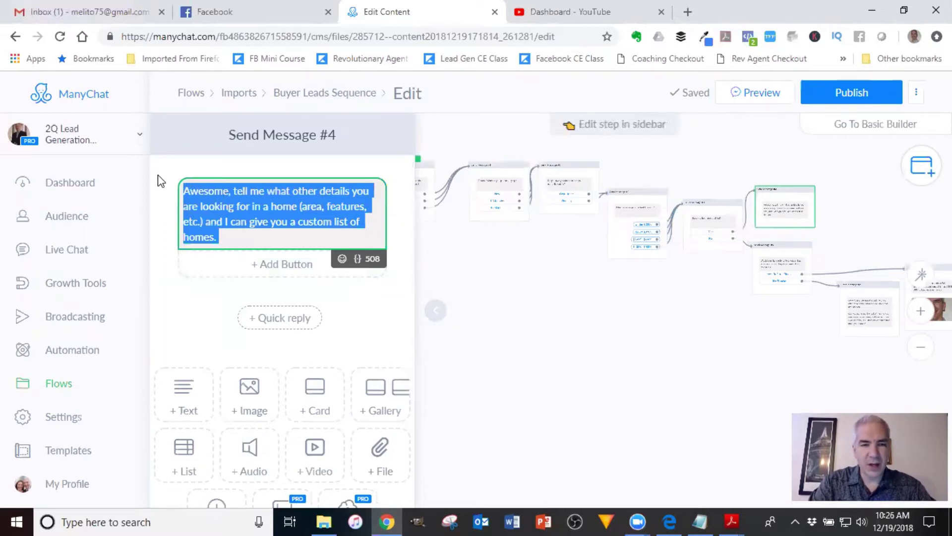
key(BackSpace)
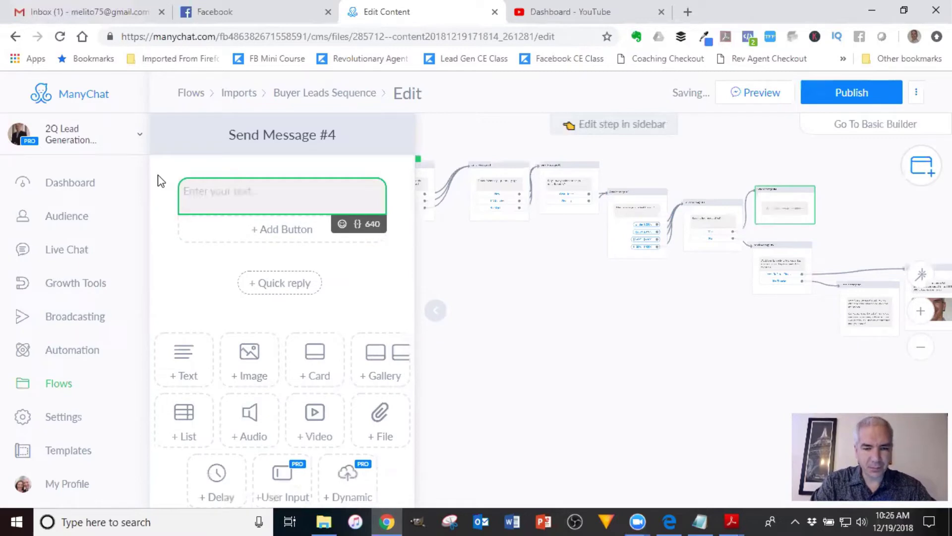
text(Now that I know y)
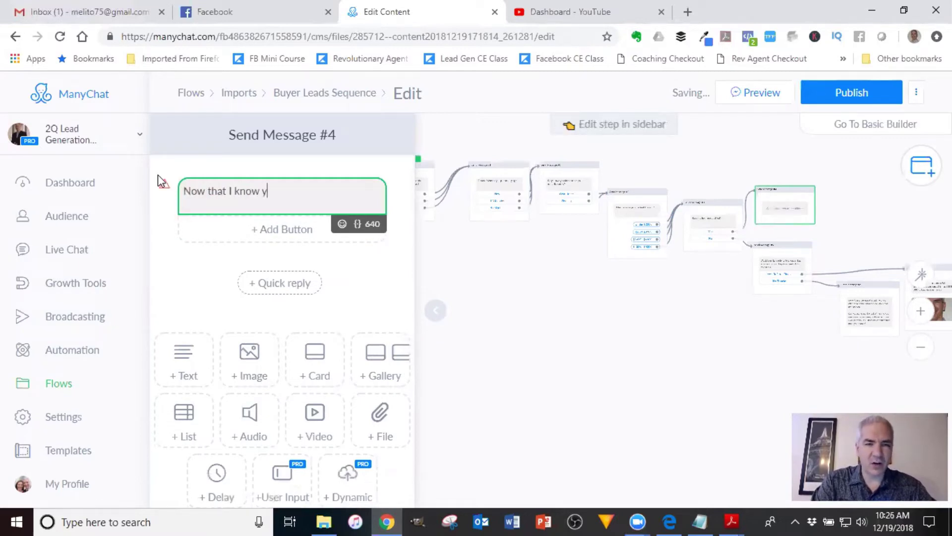
key(BackSpace)
text(what you are )
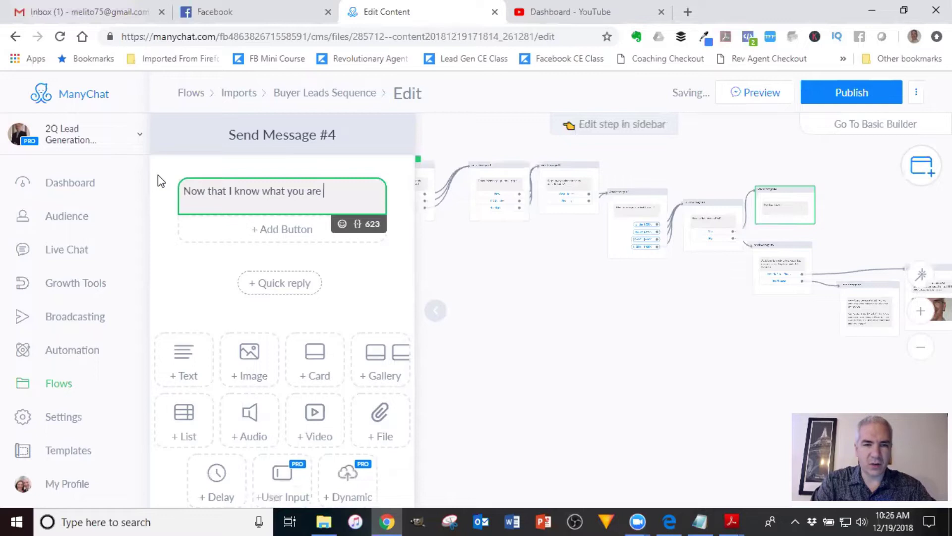
text(looking for, )
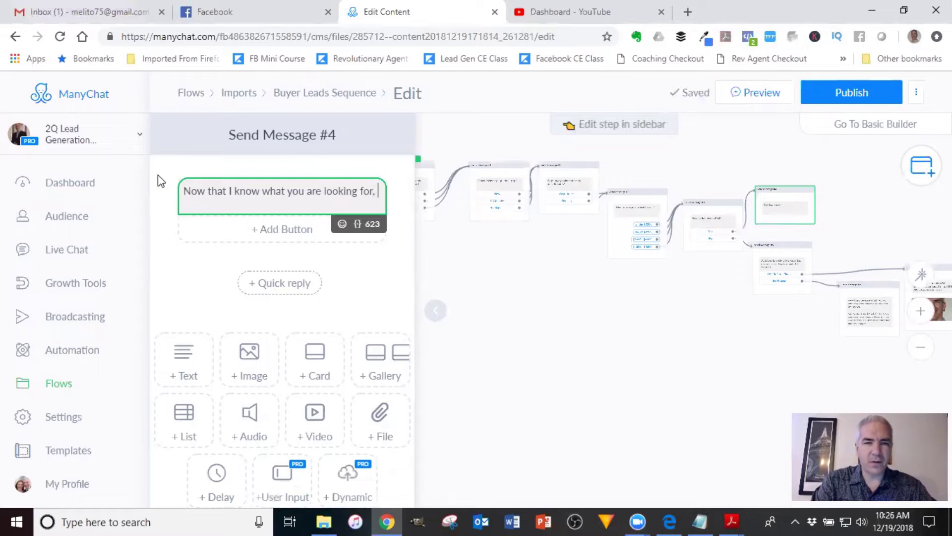
text(I am going to p)
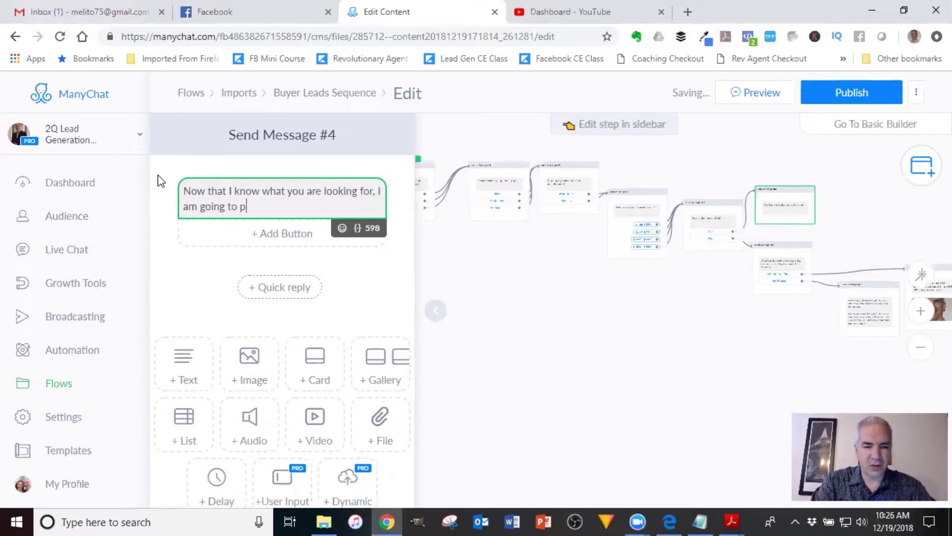
text(ull a list of home)
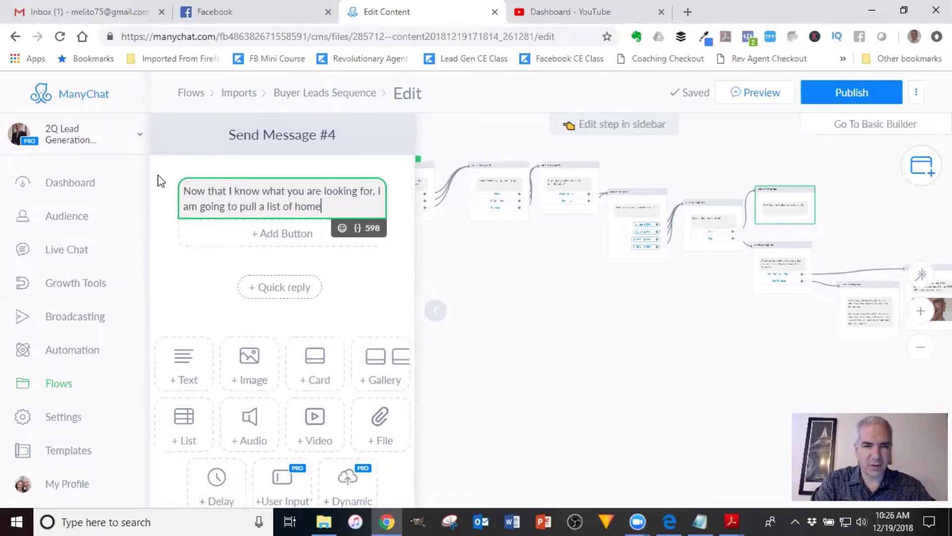
text(s that meet you)
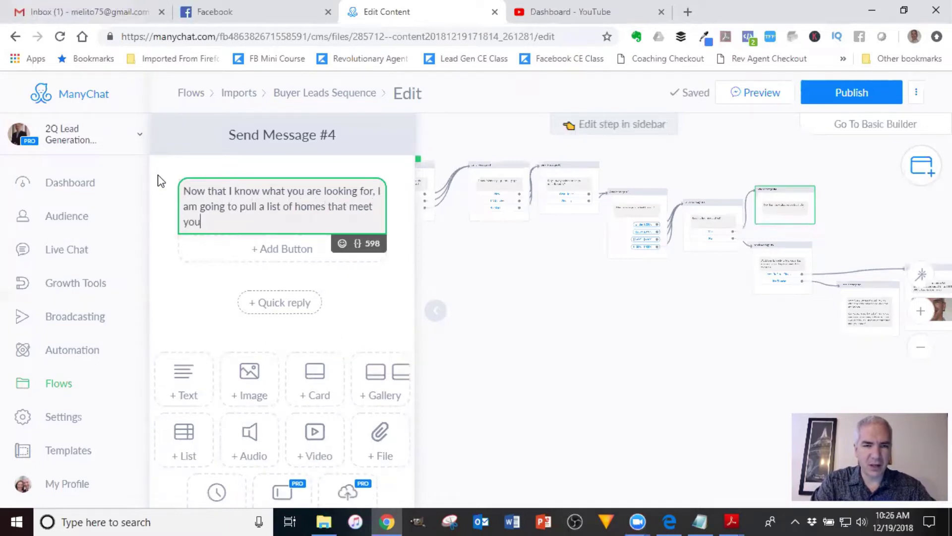
text(r needs a)
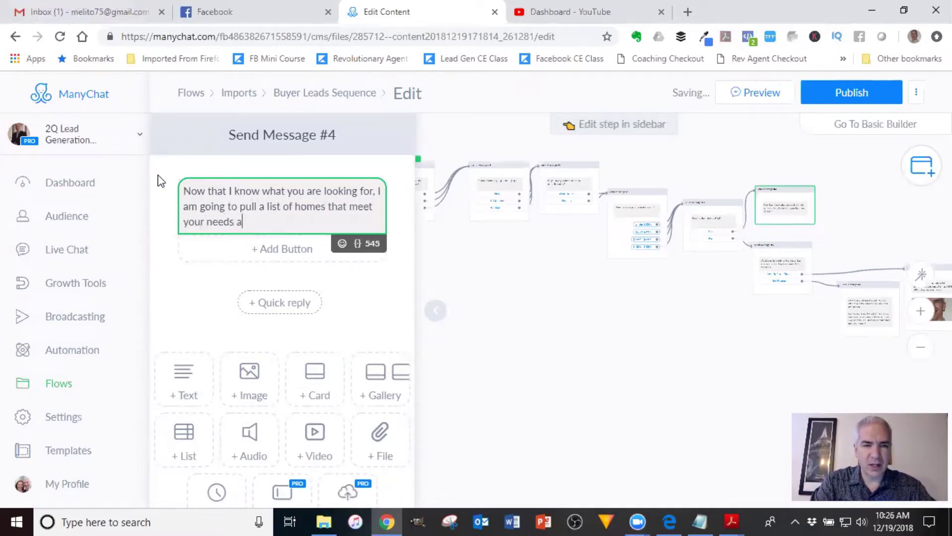
text(nd I will sen)
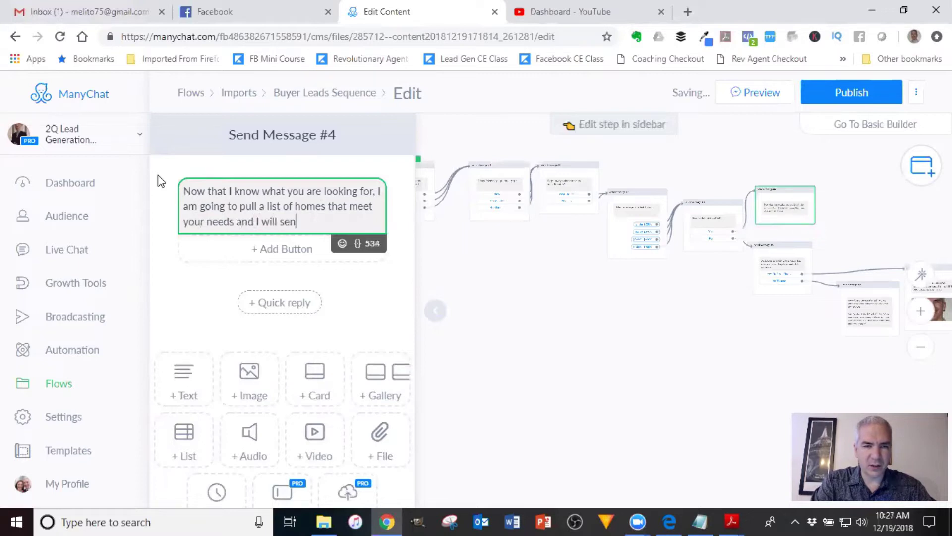
text( y)
key(BackSpace)
key(BackSpace)
key(BackSpace)
key(BackSpace)
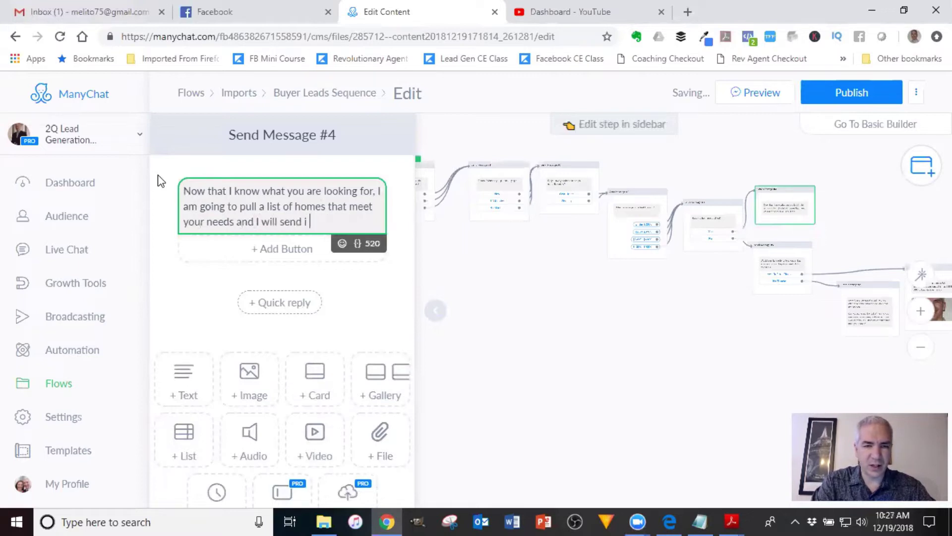
text(to you.)
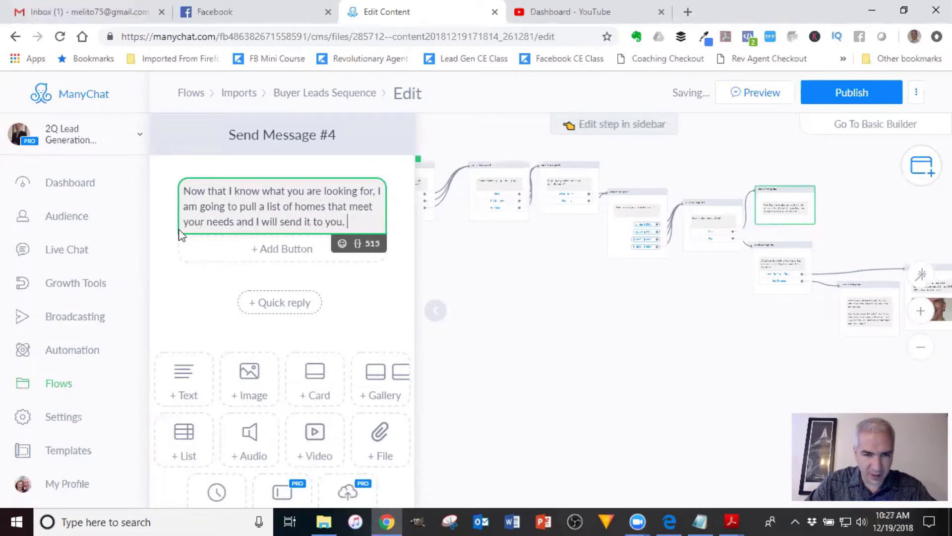
scroll(271, 253, down, 2)
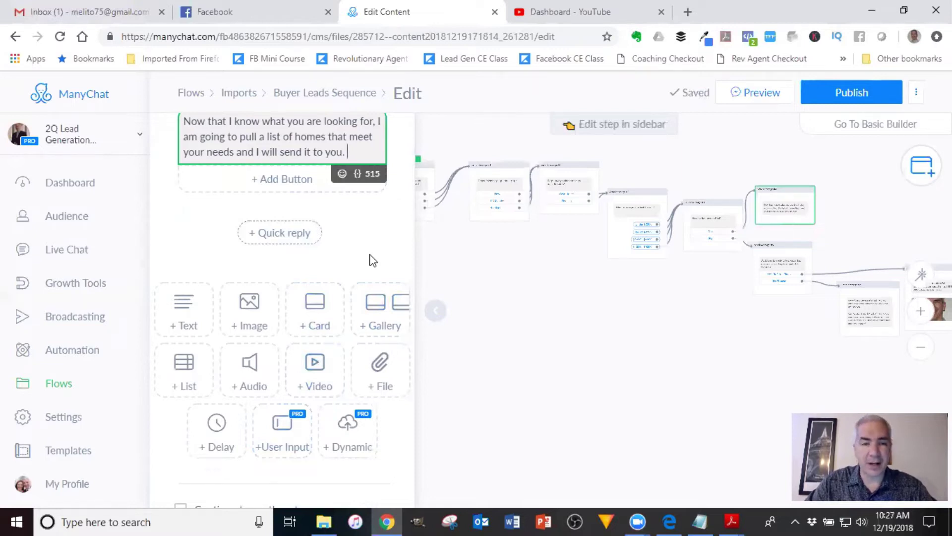
Step: Turn the homes message into a user-input question and delete the original standalone message
click(287, 429)
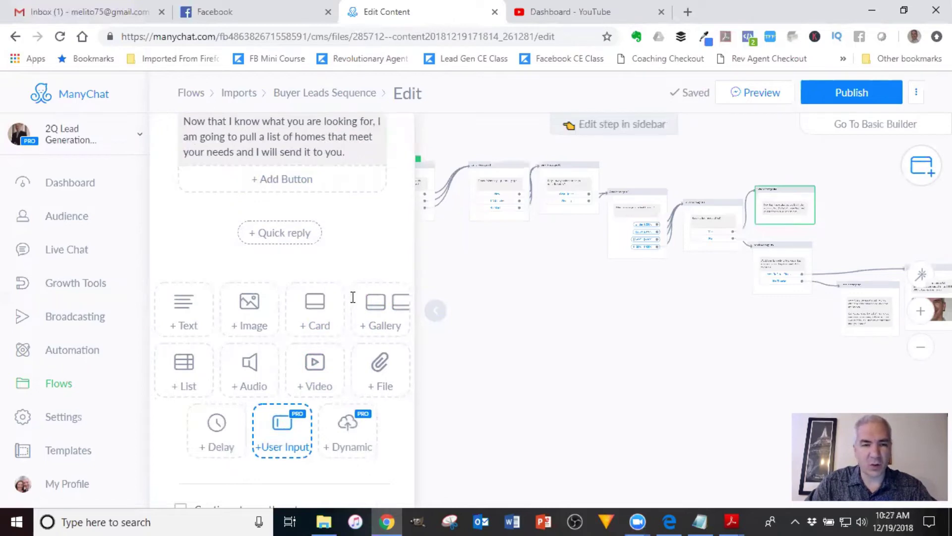
scroll(325, 205, up, 3)
click(346, 221)
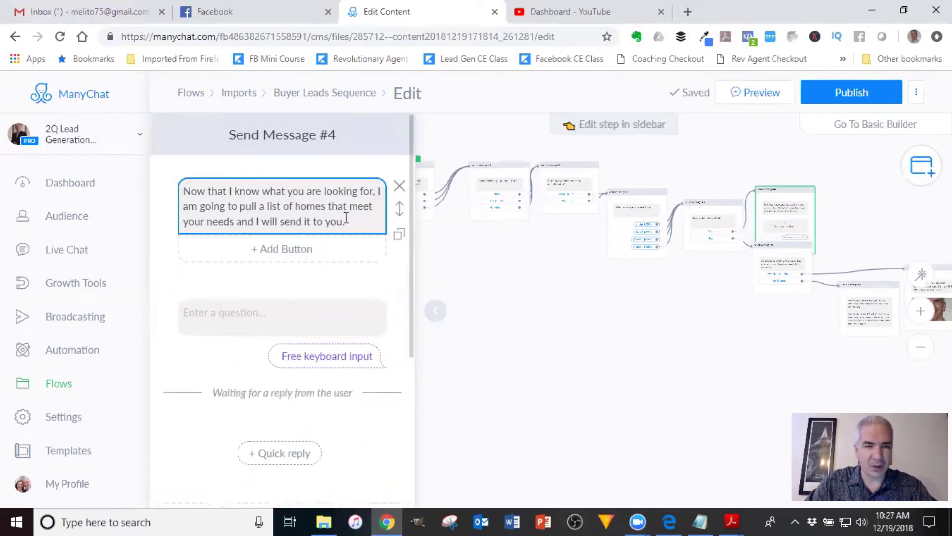
drag(346, 222, 174, 199)
key(ctrl+c)
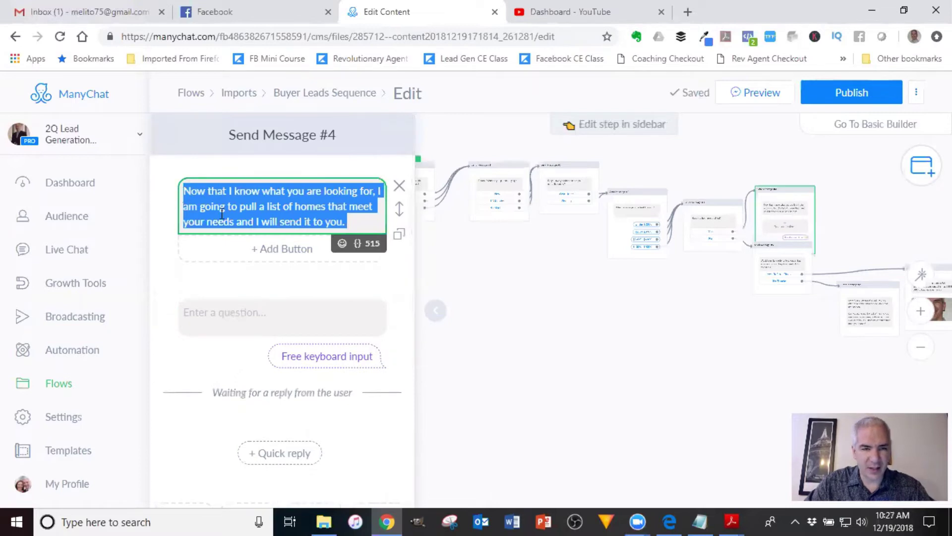
click(259, 319)
key(ctrl+v)
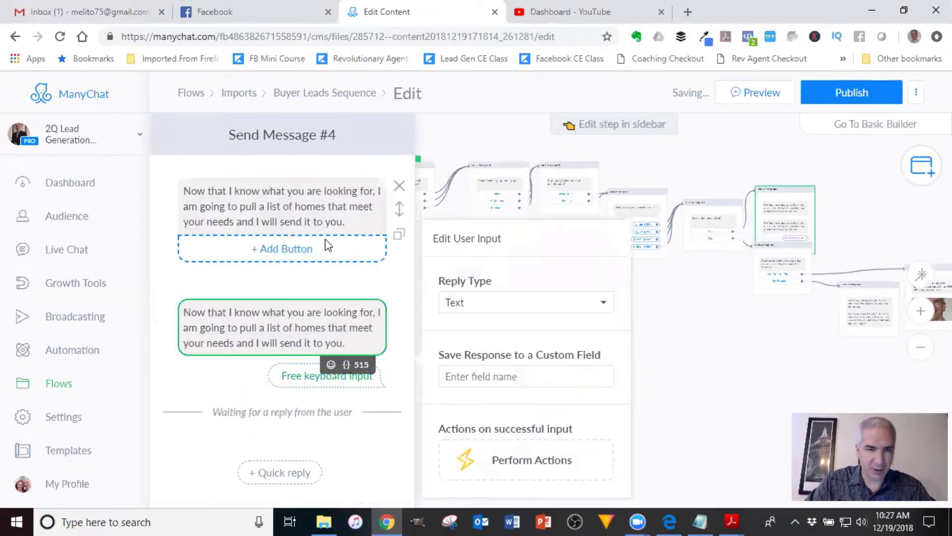
click(400, 187)
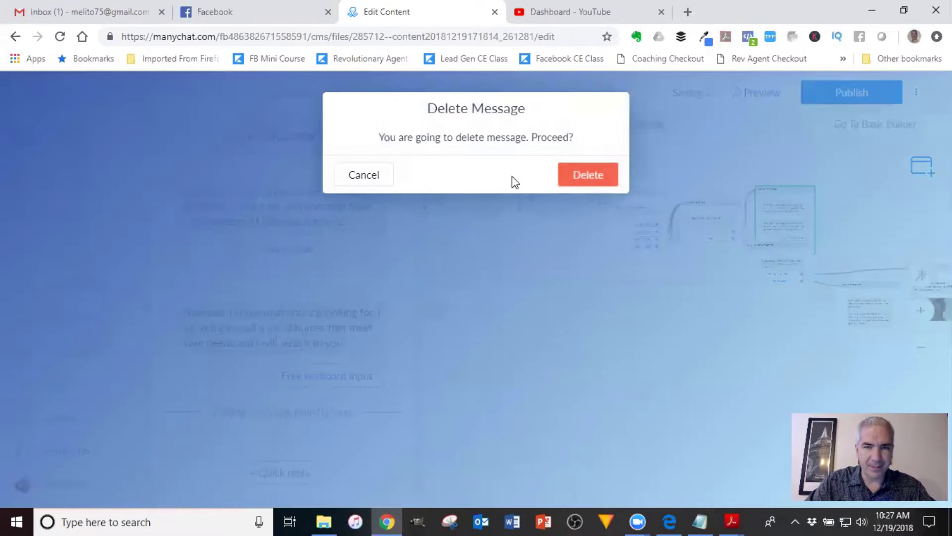
click(575, 177)
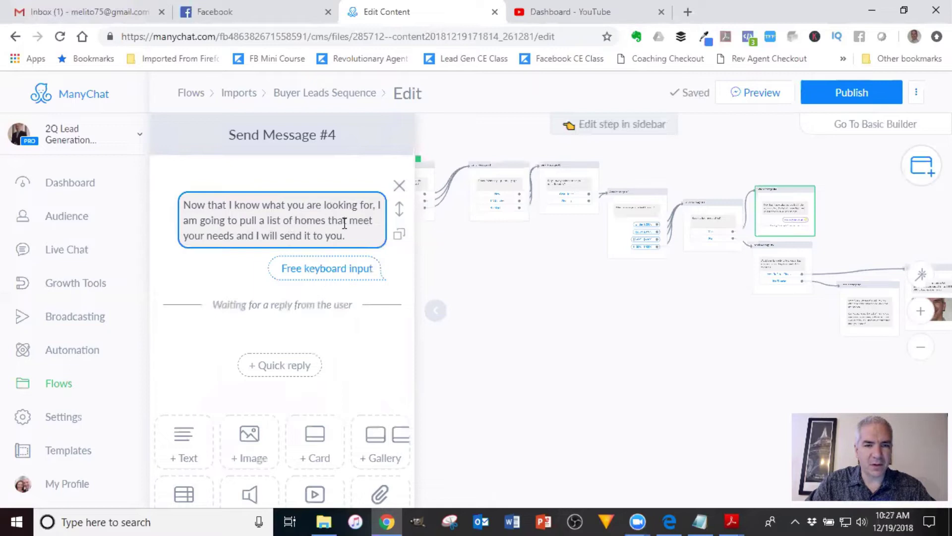
click(357, 236)
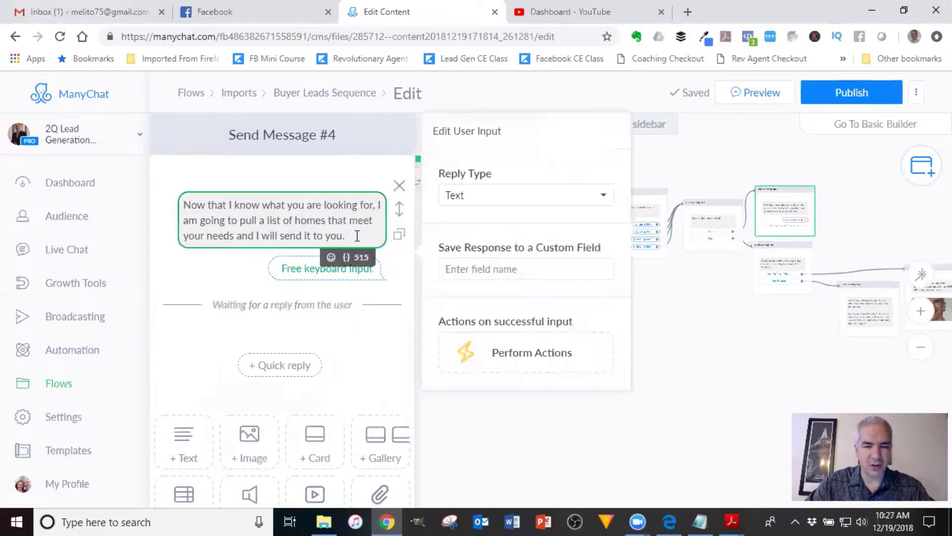
Step: Add the paragraph 'Is the email below the best email address for you? If so, just click on it…'
key(Return)
key(Return)
text(What is)
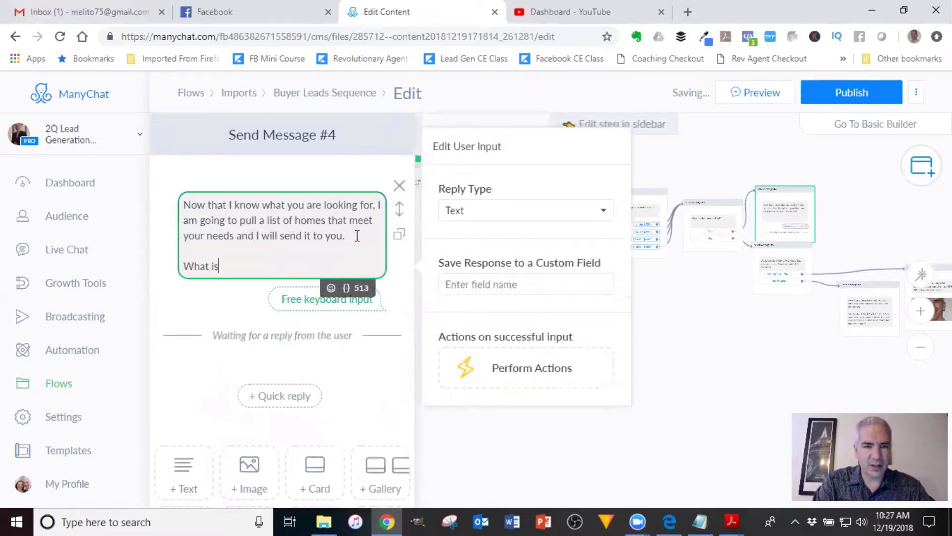
text( the best)
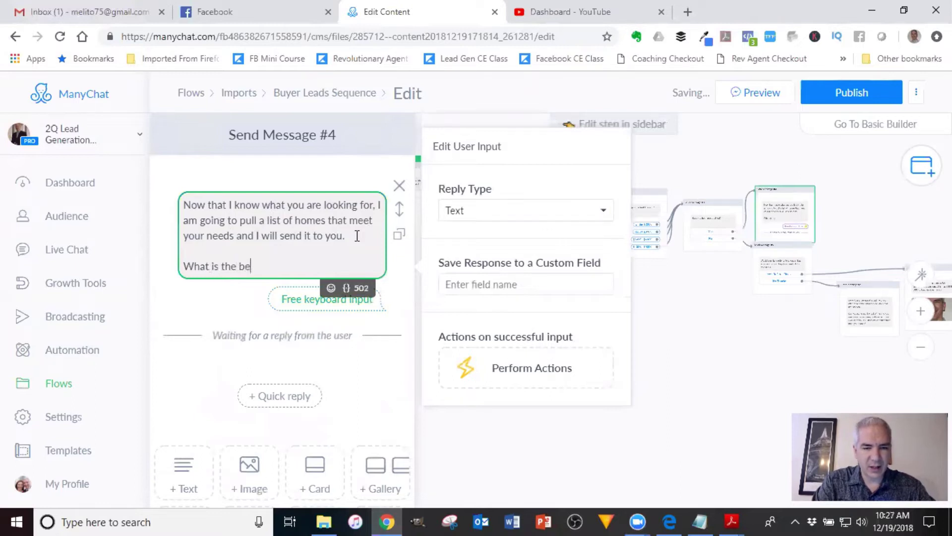
key(BackSpace)
key(BackSpace)
key(BackSpace)
key(BackSpace)
key(BackSpace)
key(BackSpace)
key(BackSpace)
key(BackSpace)
key(BackSpace)
key(BackSpace)
key(BackSpace)
key(BackSpace)
key(BackSpace)
key(BackSpace)
key(BackSpace)
key(BackSpace)
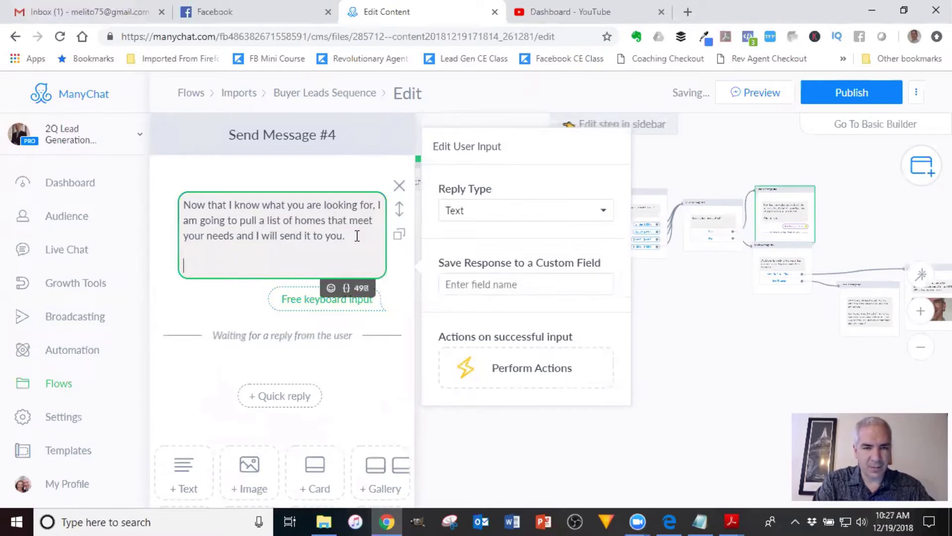
text(Is the email)
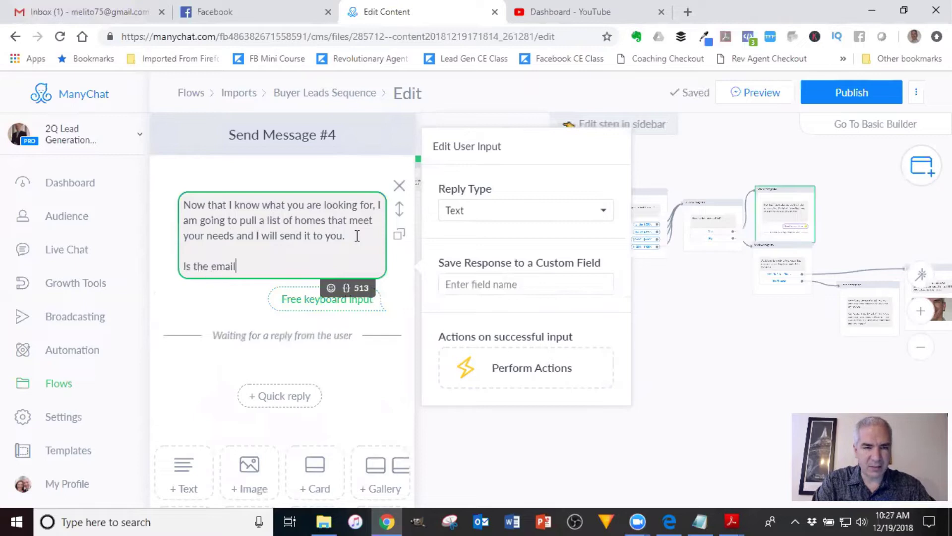
text( below the)
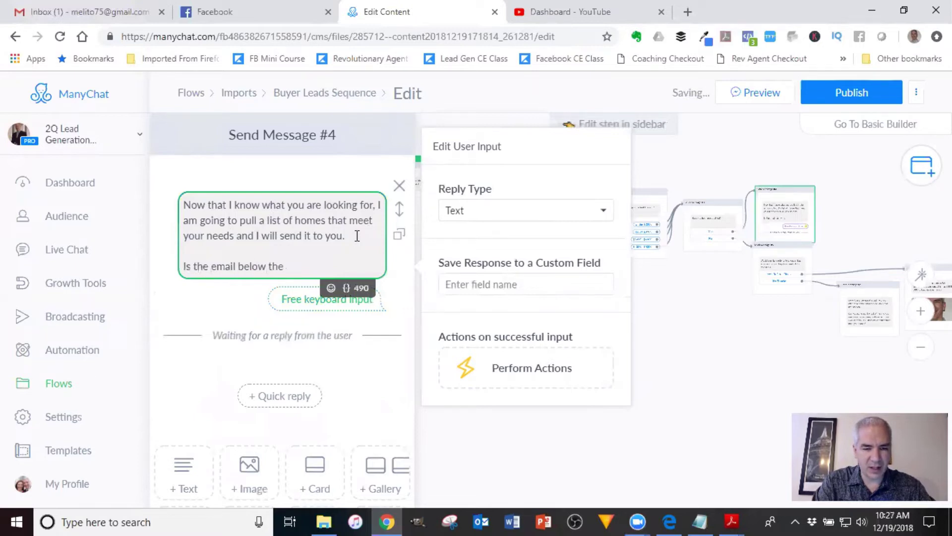
text( best)
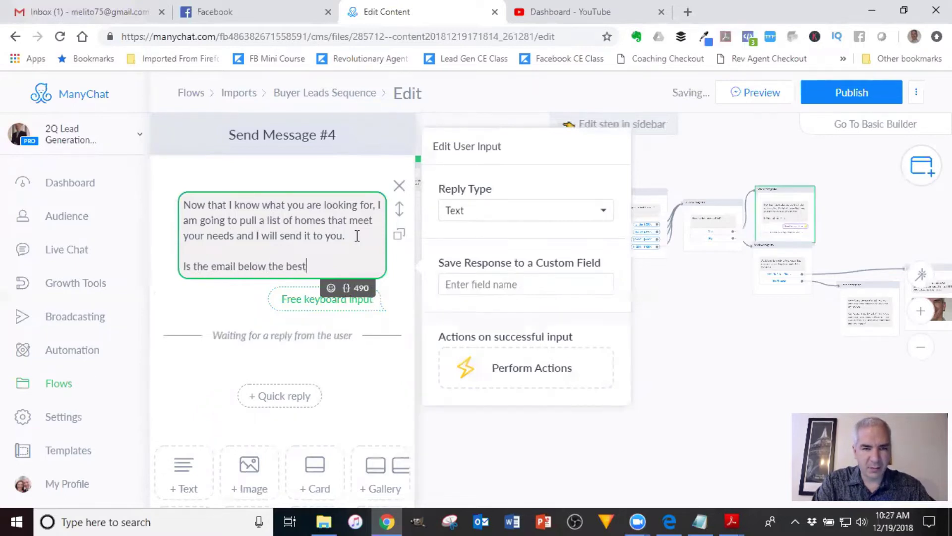
text( emai)
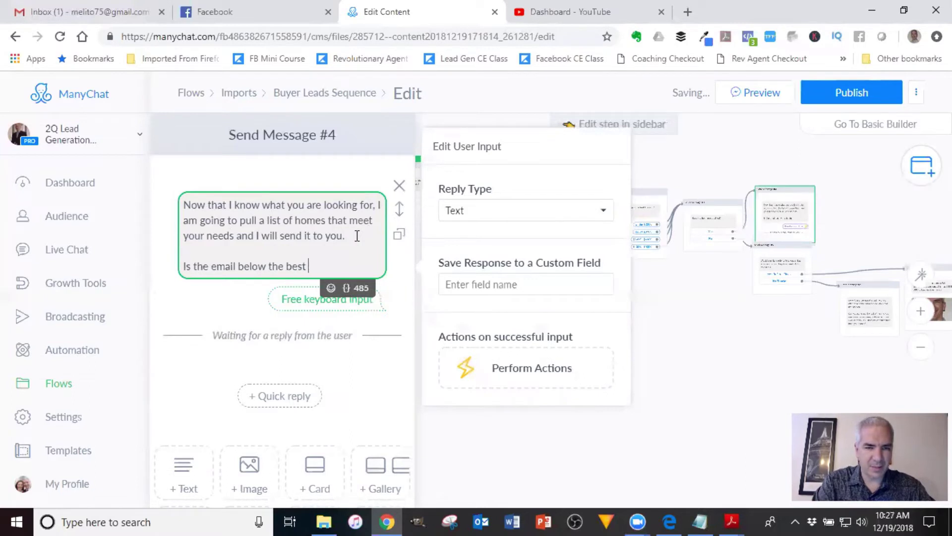
text(l address )
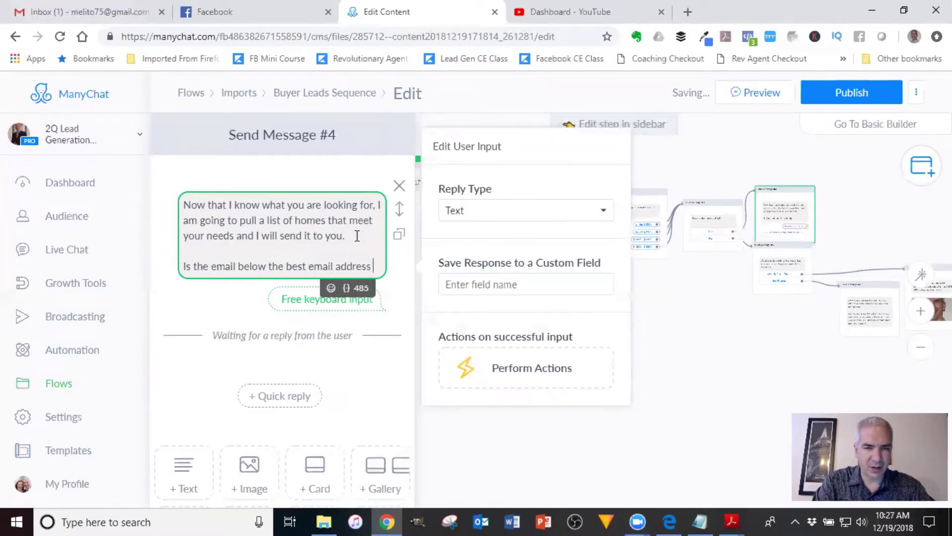
text(for you? )
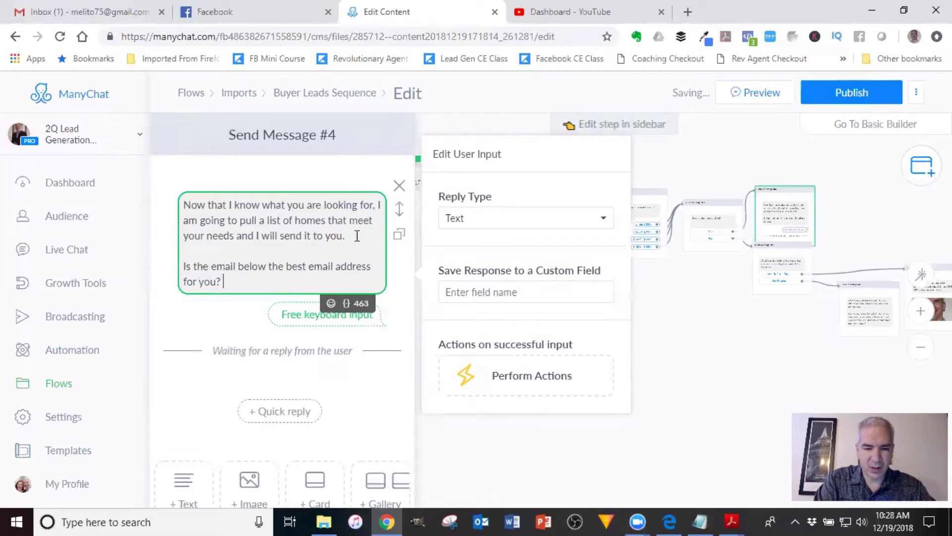
text(If so, just )
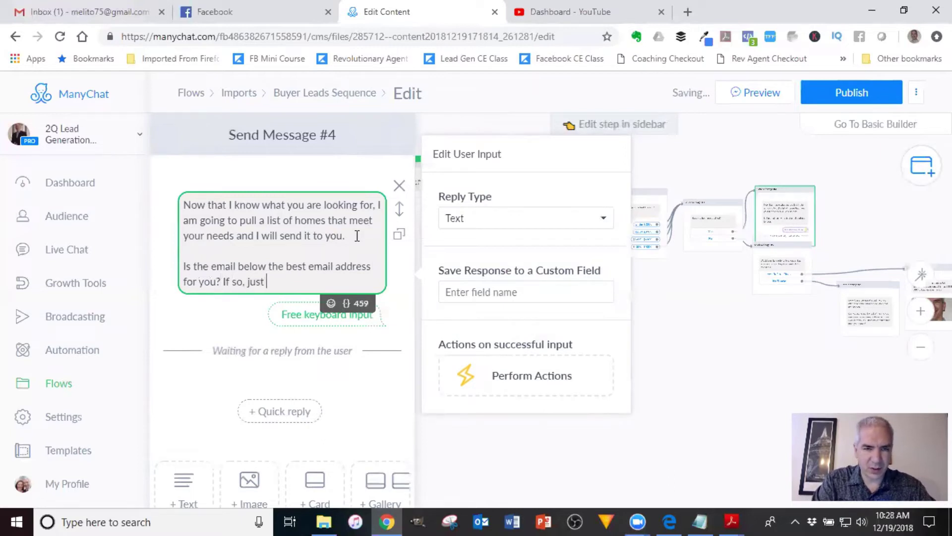
text(click on it)
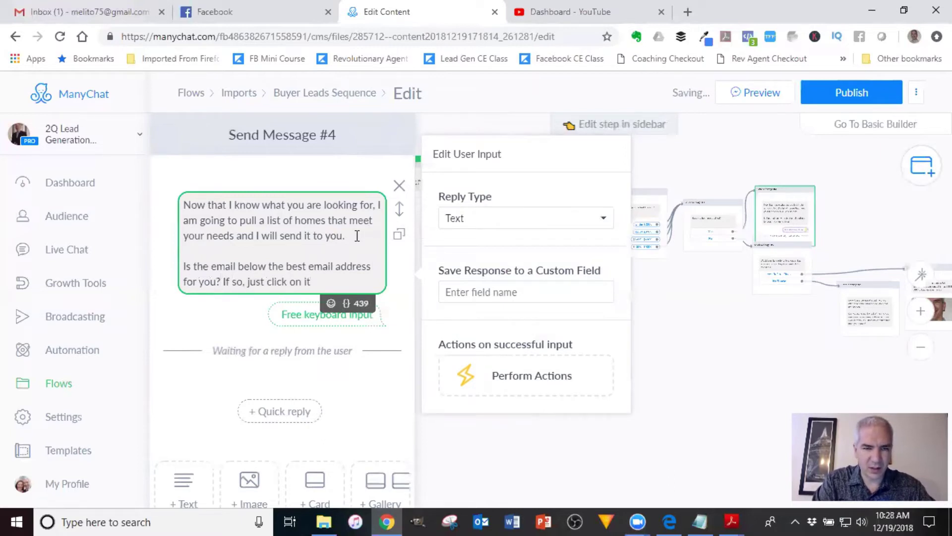
text(. If no)
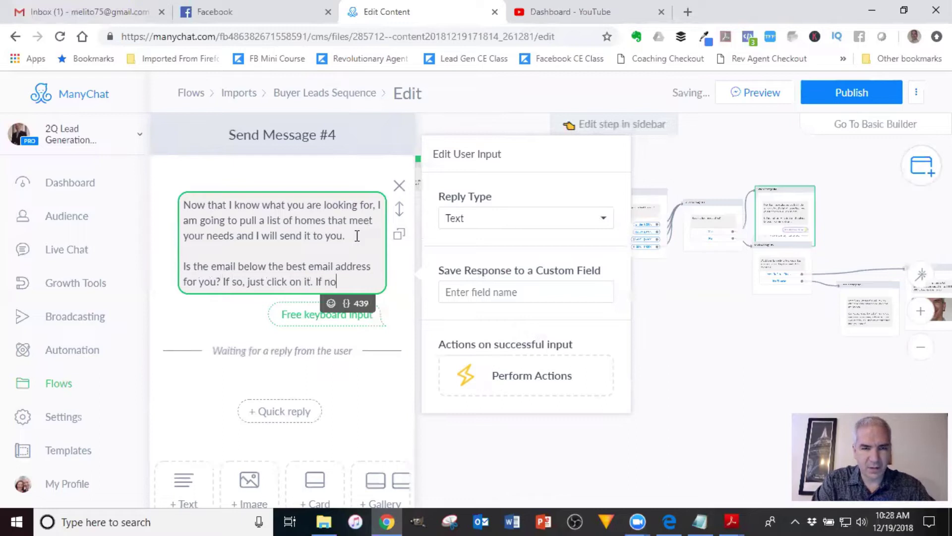
text(t, just typ)
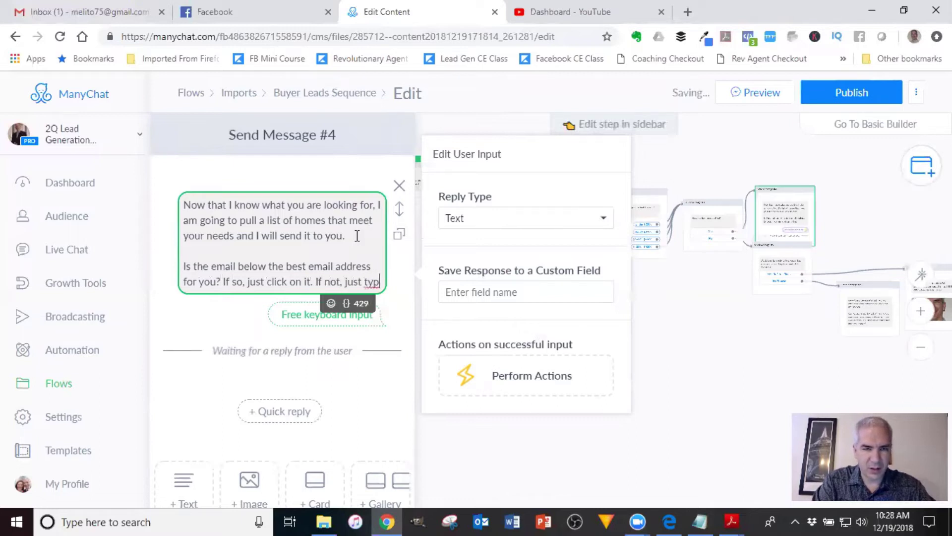
text(e it out be)
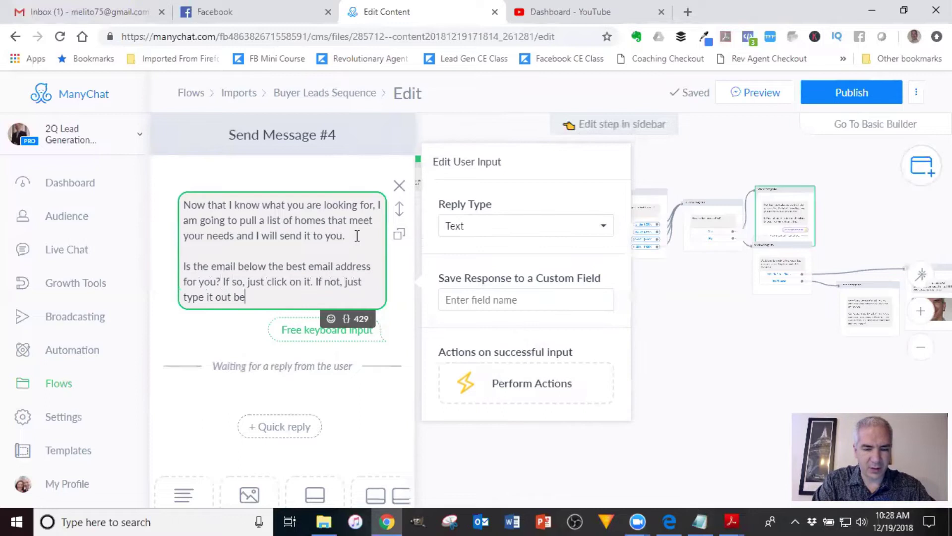
text(low.)
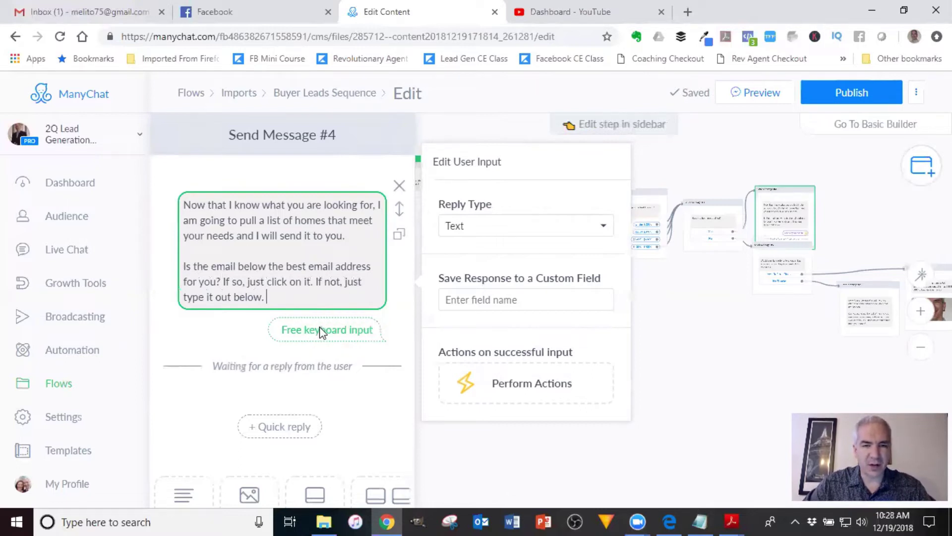
Step: Set the question's reply type to Email and clear the Skip button text
click(489, 226)
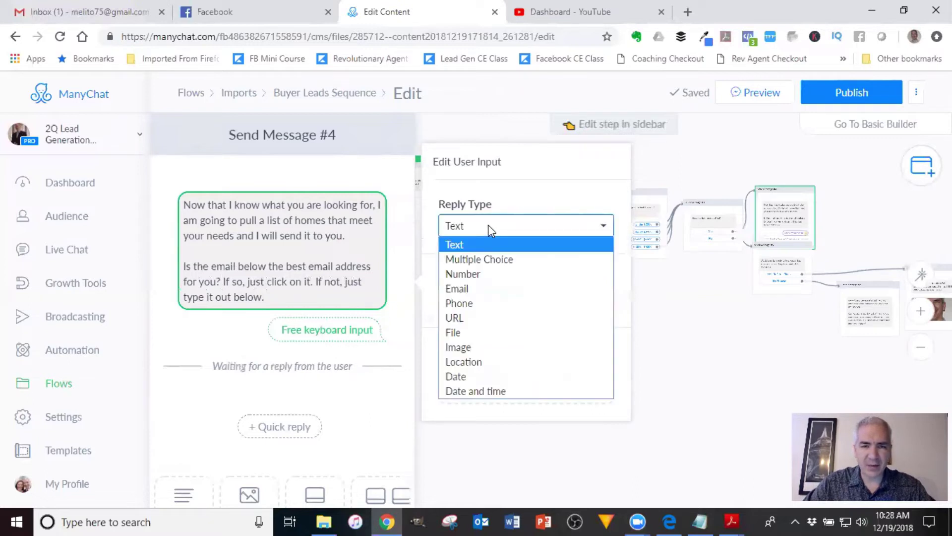
click(475, 291)
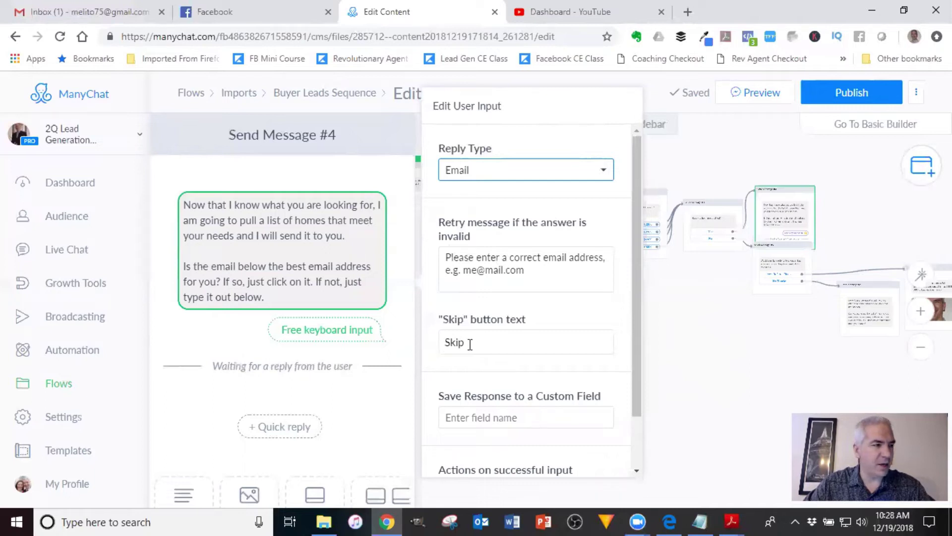
drag(495, 347, 419, 351)
key(BackSpace)
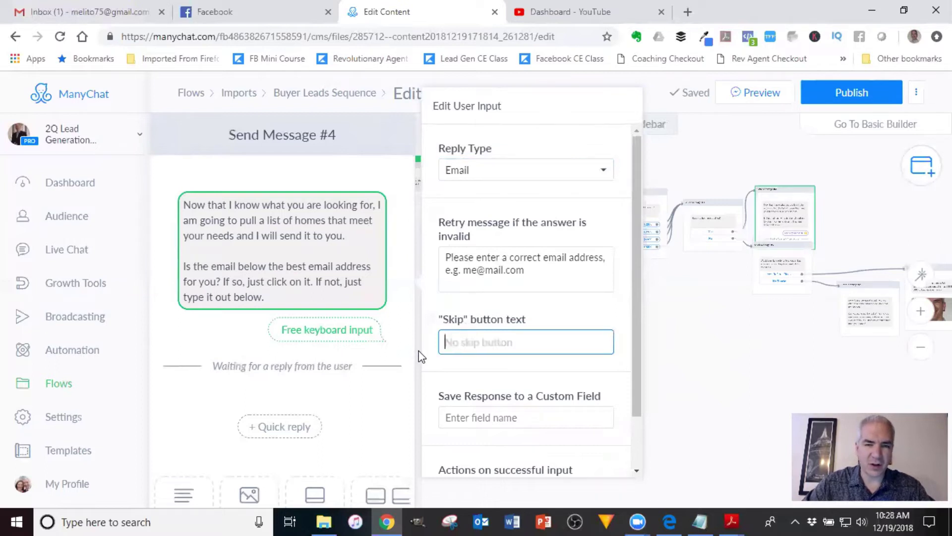
Step: Save the email reply into the Email Address custom field
click(618, 260)
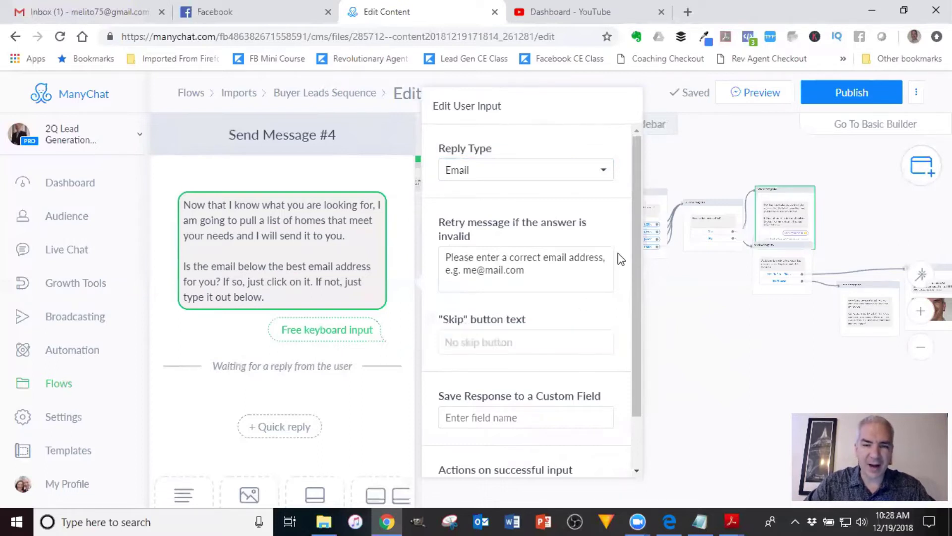
scroll(618, 257, down, 2)
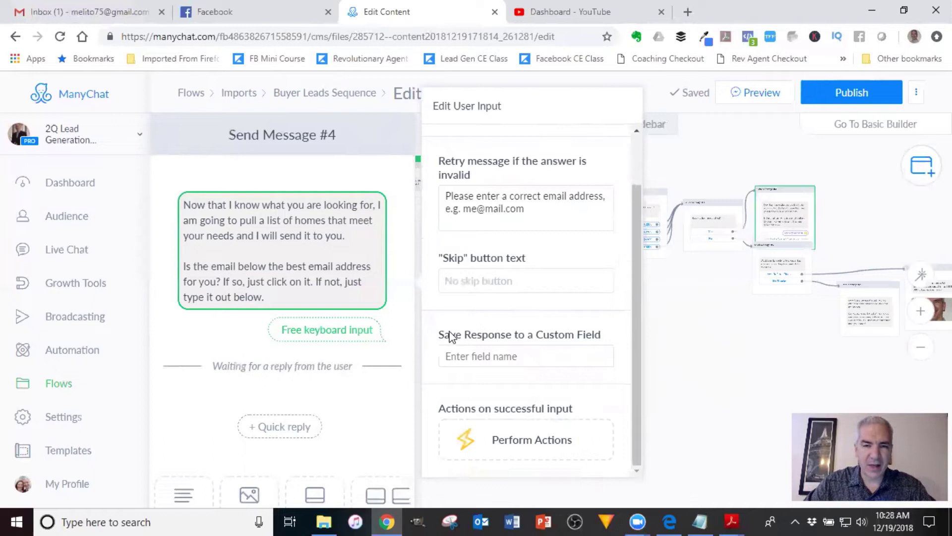
scroll(482, 301, up, 2)
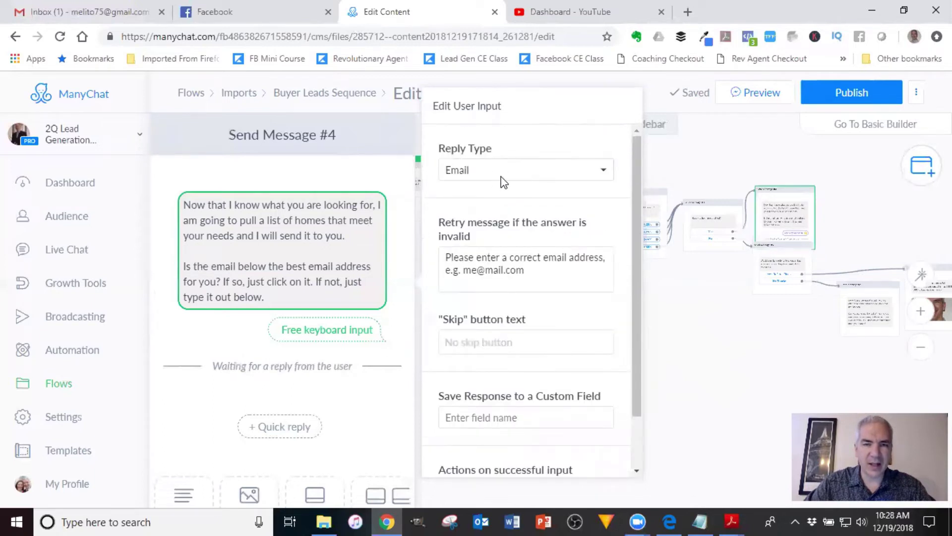
scroll(619, 239, down, 2)
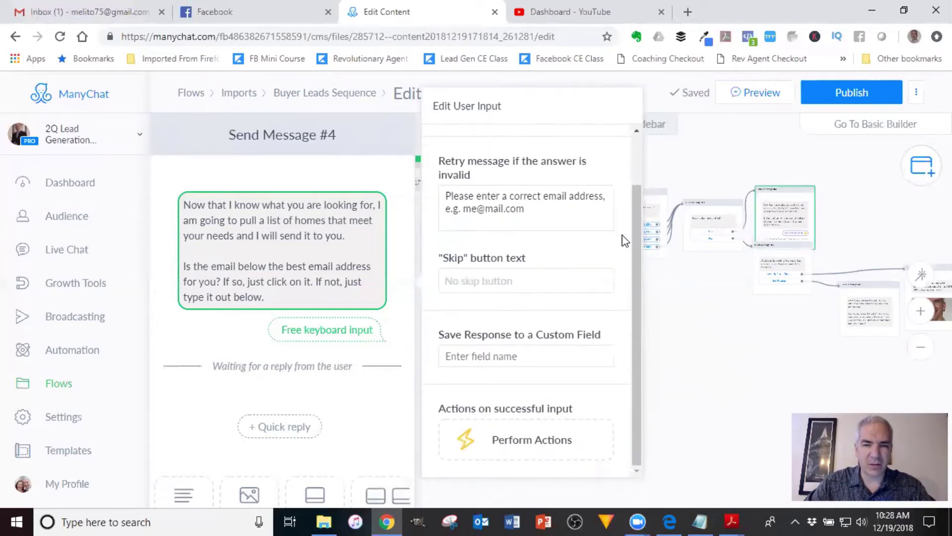
click(491, 357)
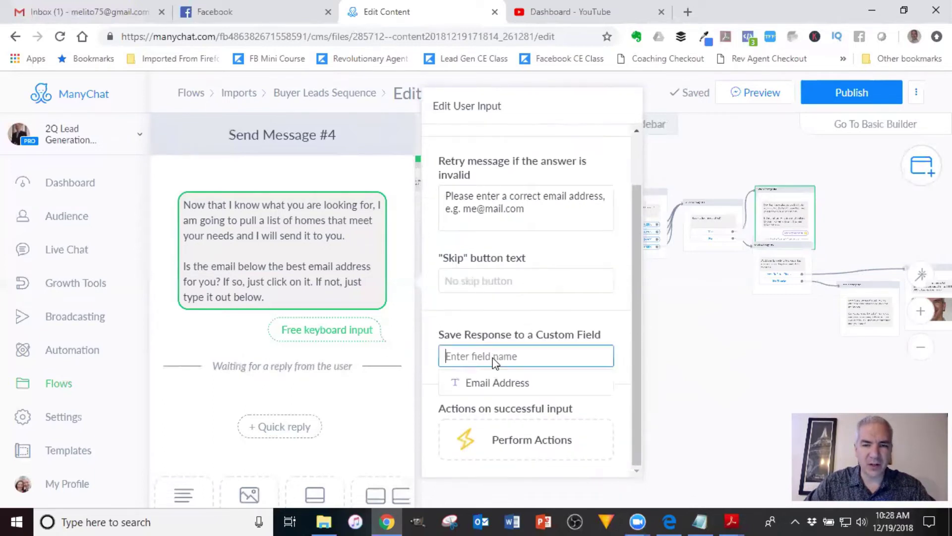
click(481, 389)
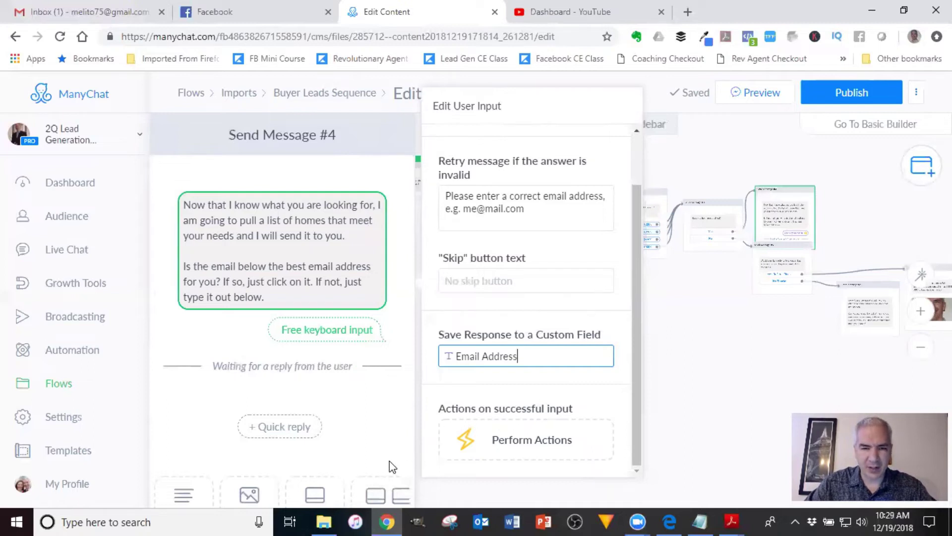
Step: Add an action to run after a valid reply, then return to the flow
click(522, 447)
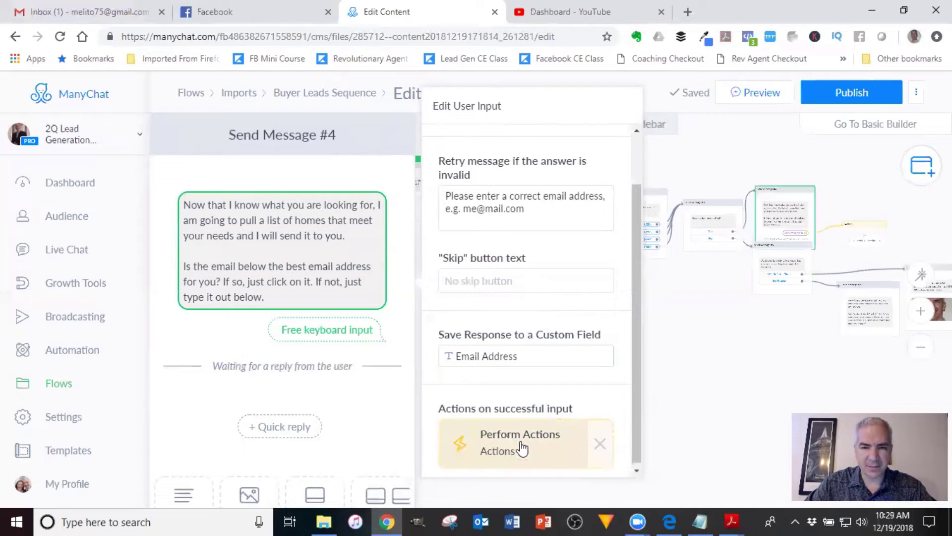
click(604, 441)
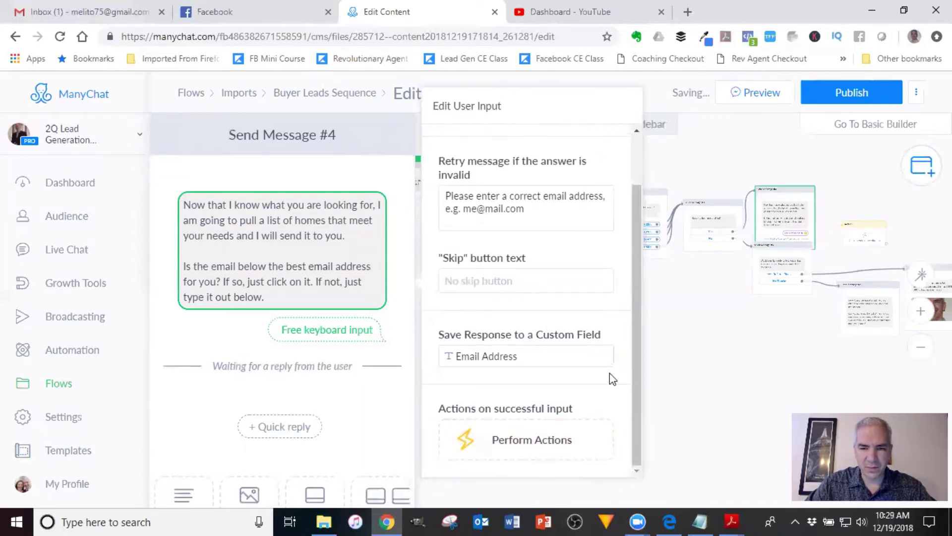
click(529, 444)
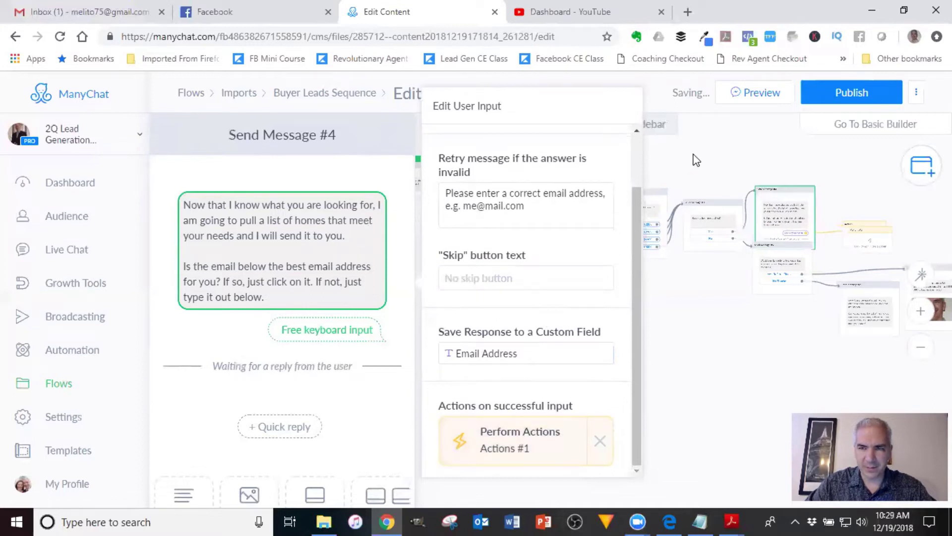
click(719, 156)
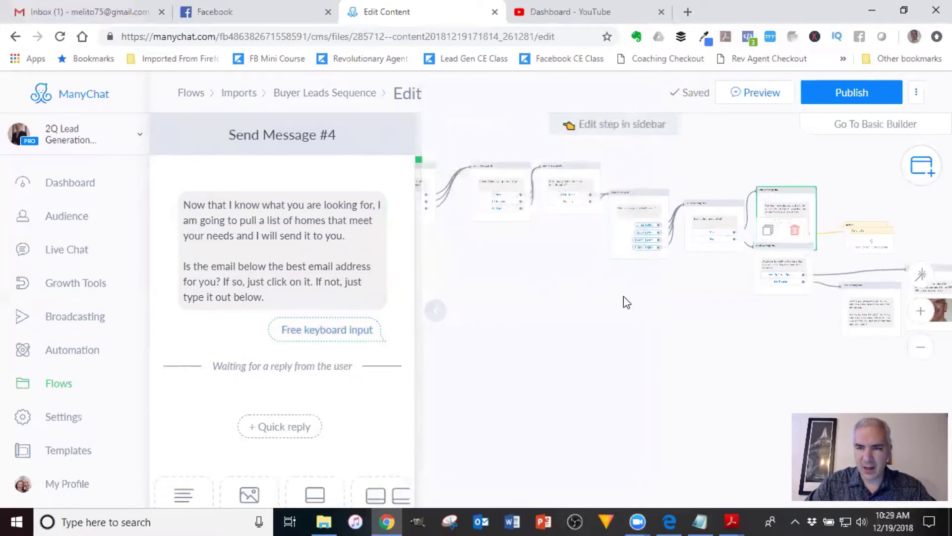
Step: Add the Buyer Lead tag in the Actions step and close its editor
click(684, 189)
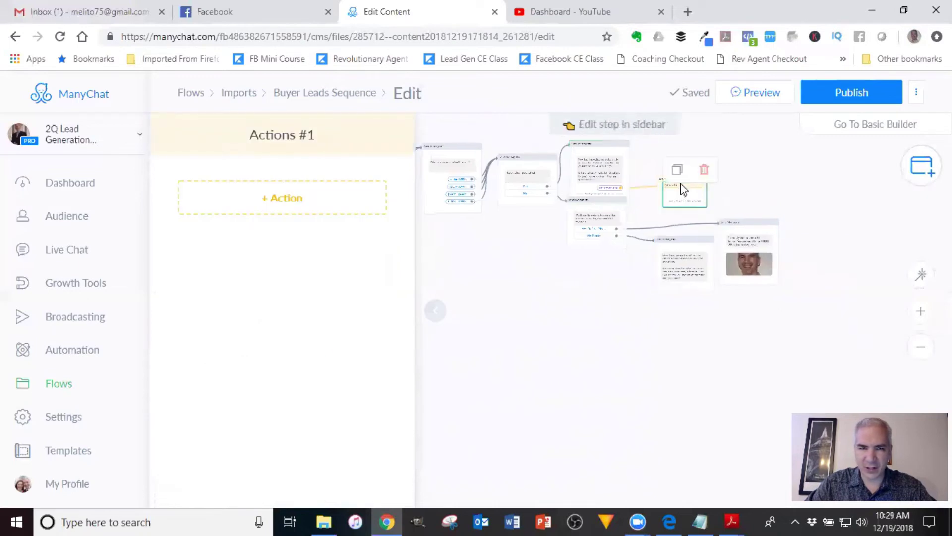
click(263, 211)
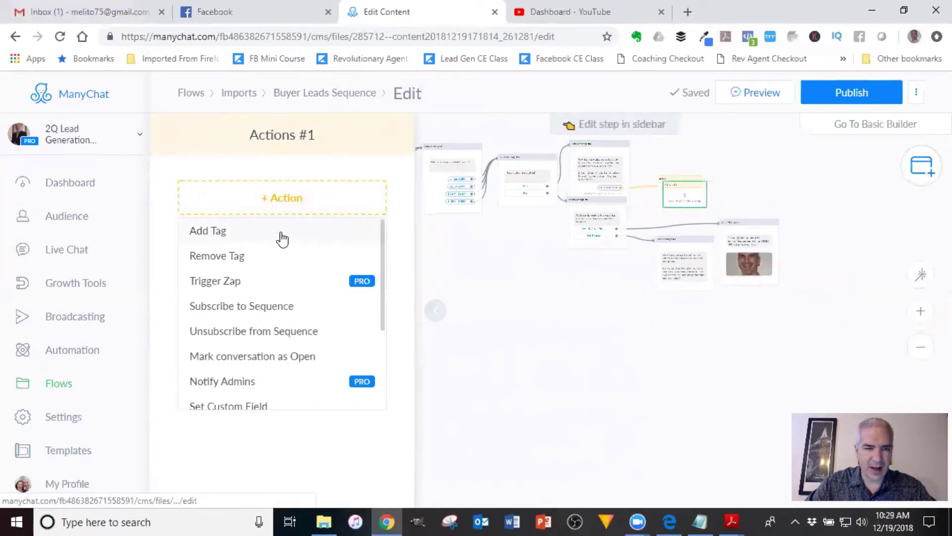
scroll(287, 248, down, 3)
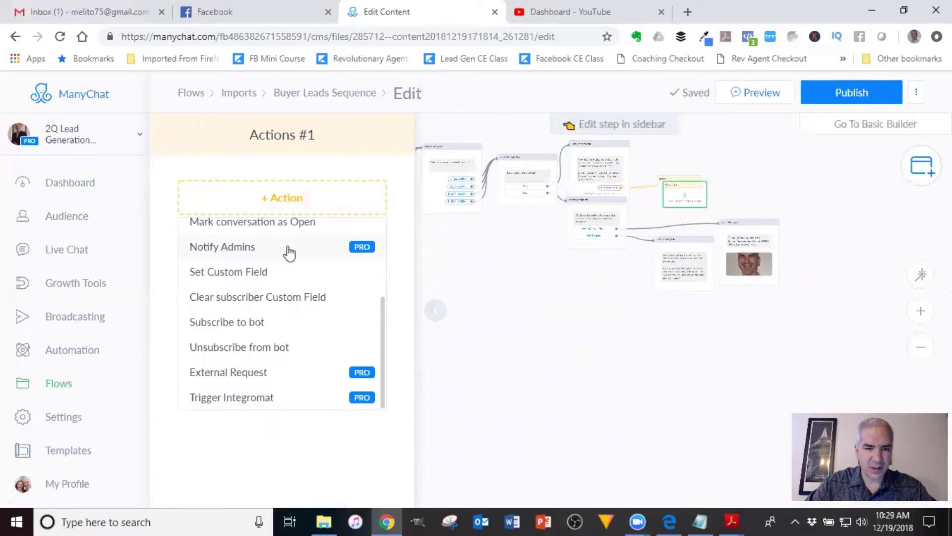
scroll(289, 253, up, 3)
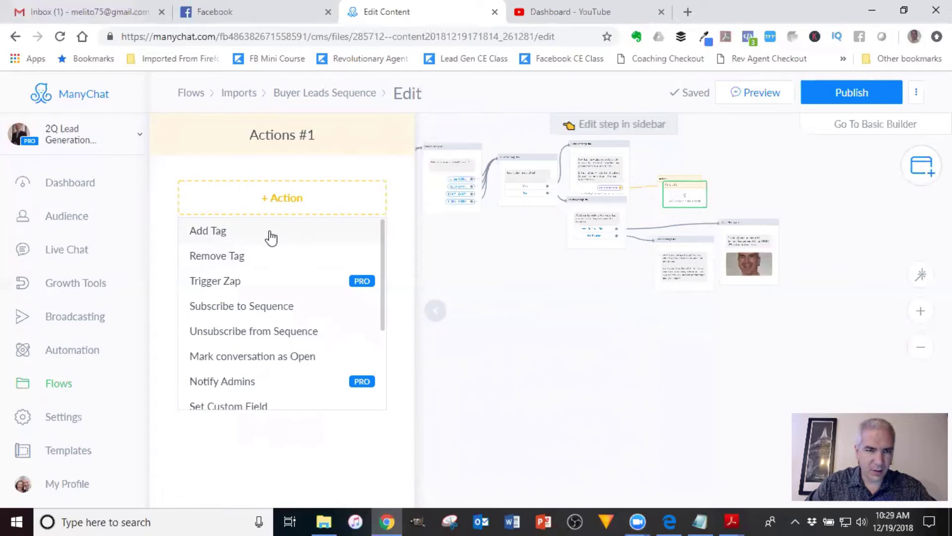
click(222, 233)
click(276, 215)
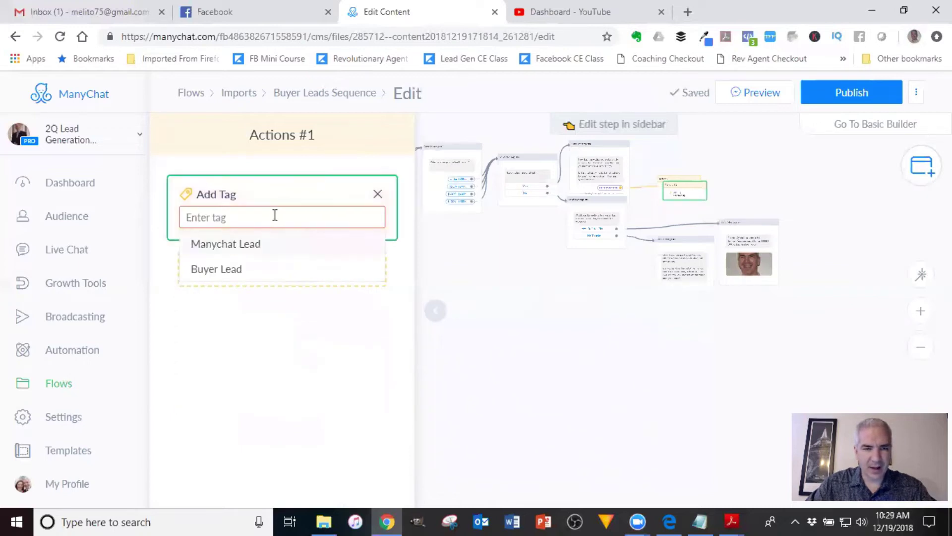
click(228, 278)
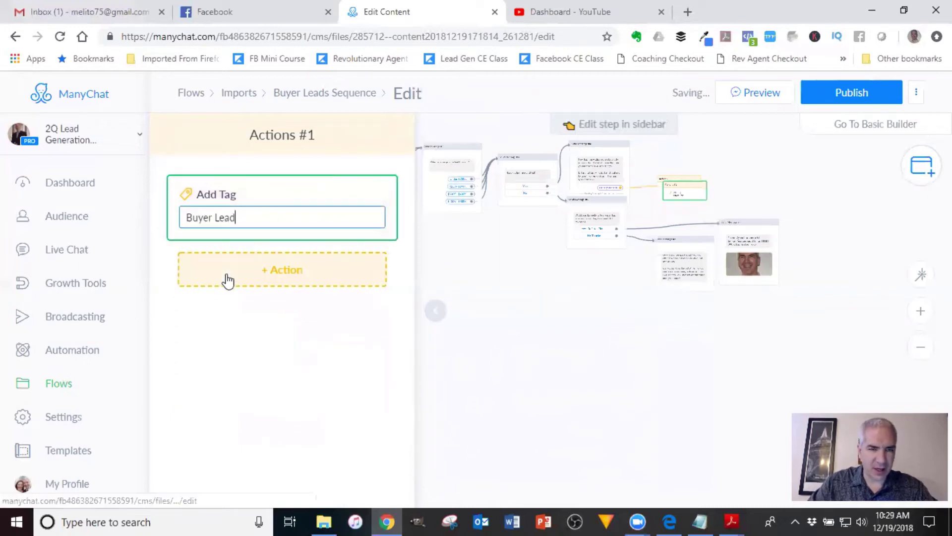
click(503, 320)
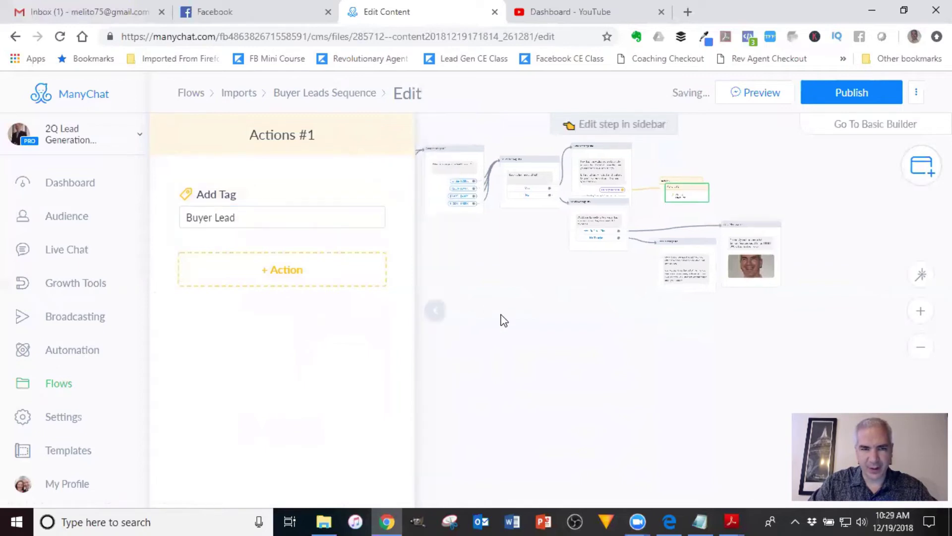
click(315, 285)
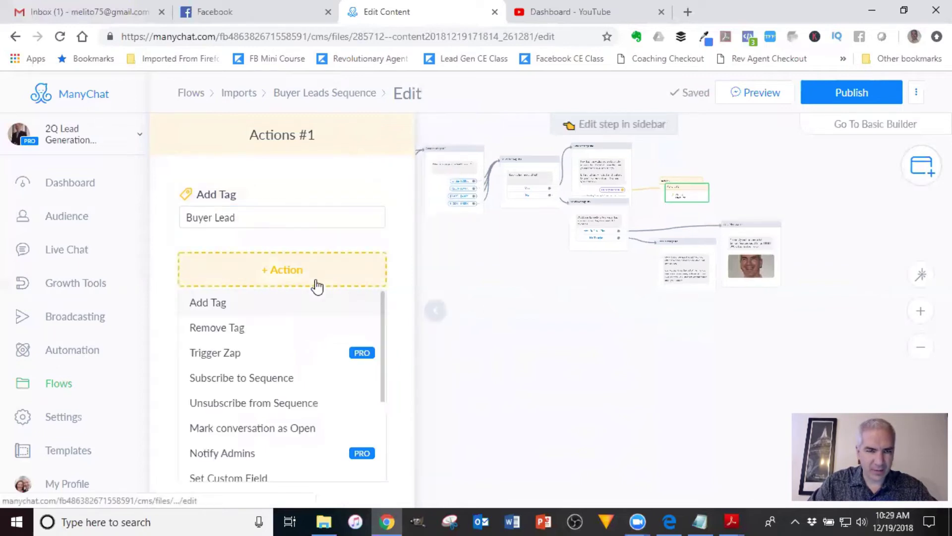
scroll(305, 341, down, 2)
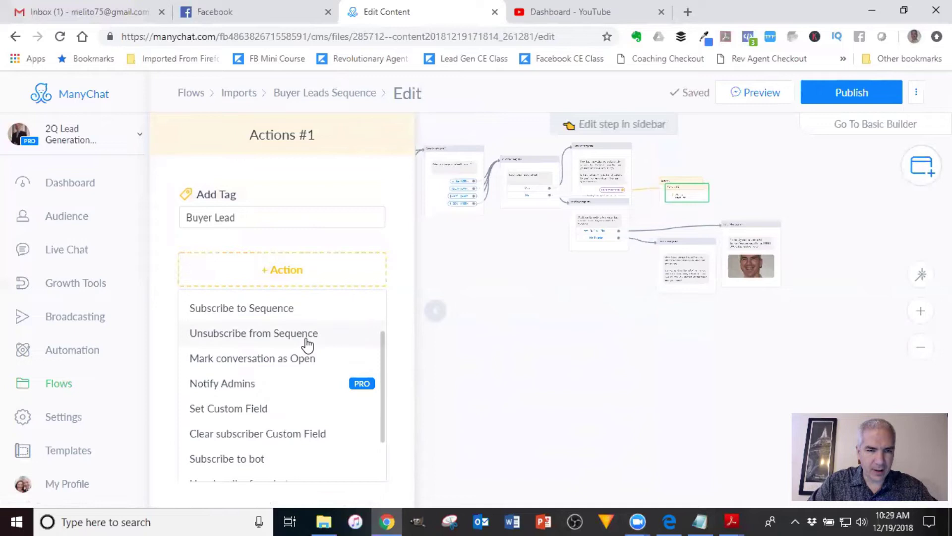
scroll(307, 343, down, 2)
scroll(308, 344, up, 4)
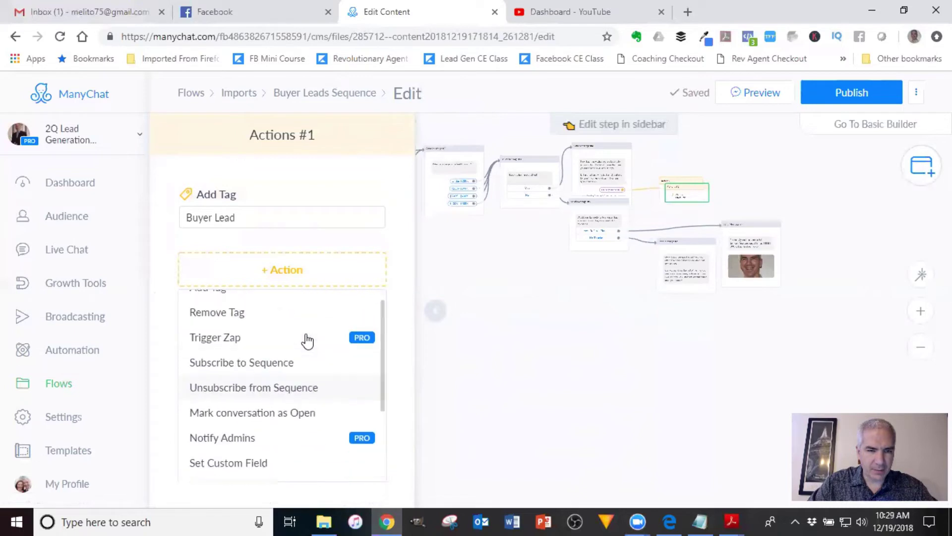
click(491, 322)
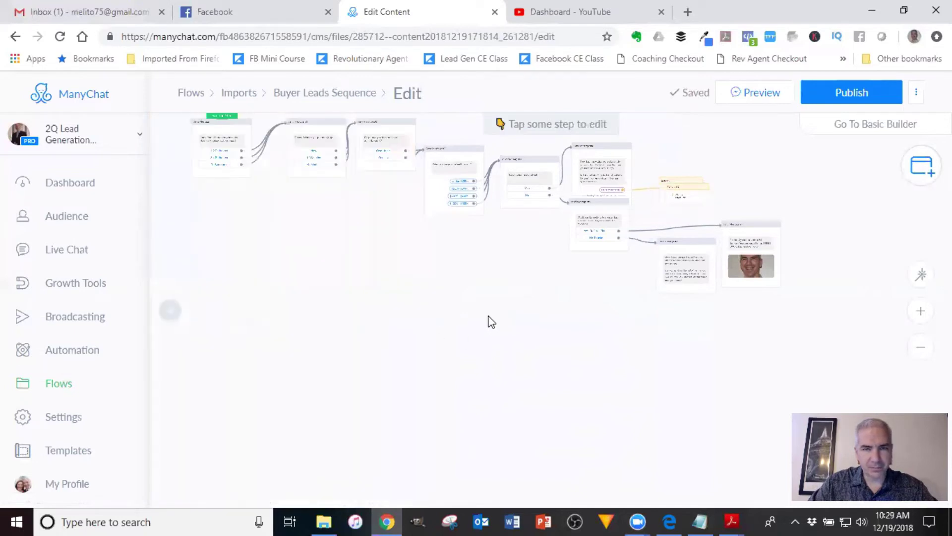
Step: Add a 'Perfect!…' question offering to call or text to set up showings for homes they like
click(597, 184)
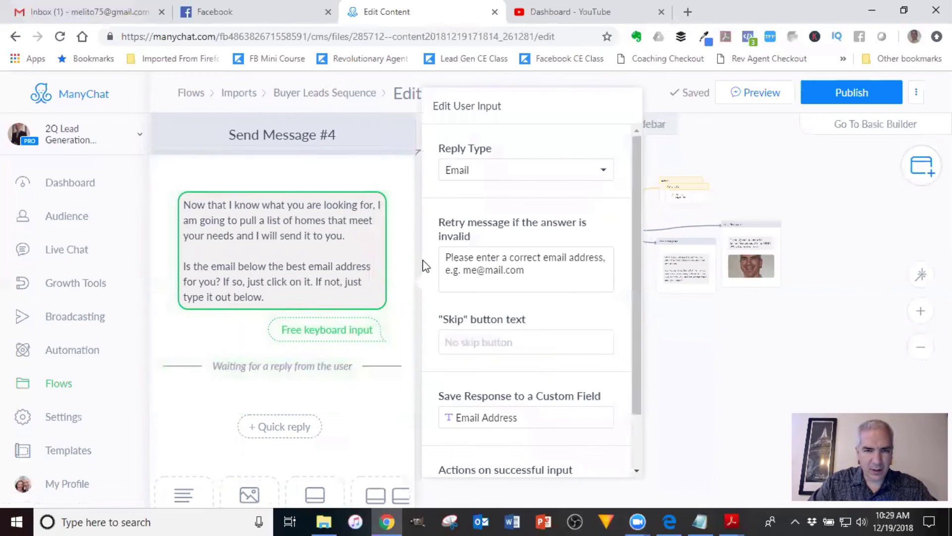
scroll(401, 250, down, 2)
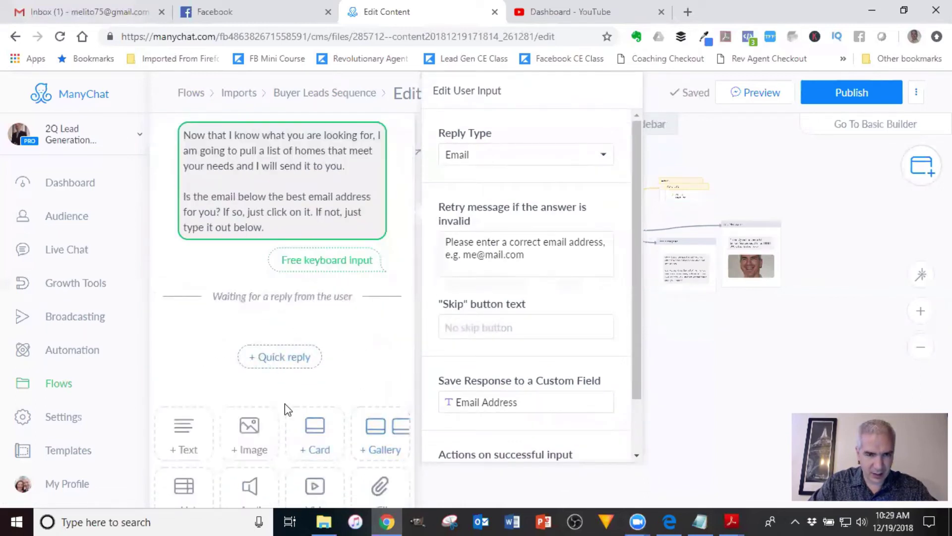
scroll(282, 428, down, 3)
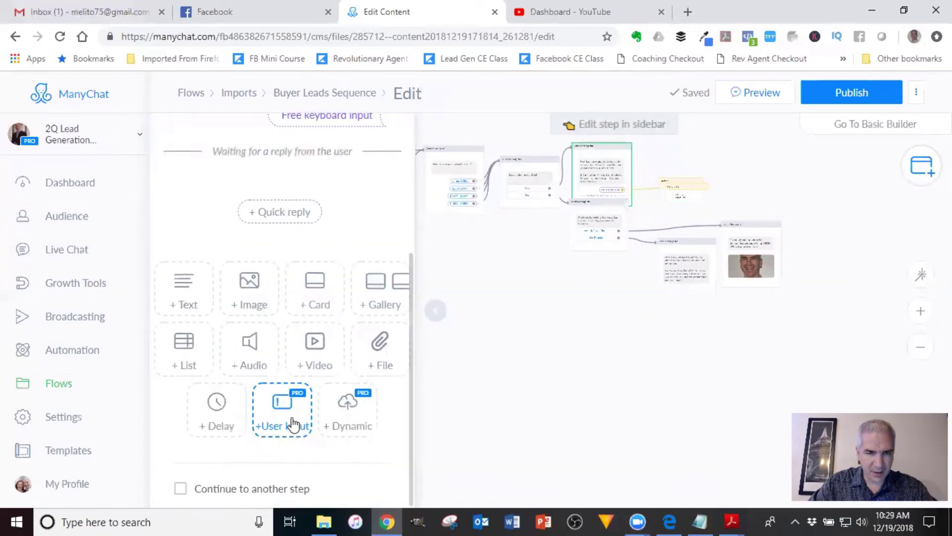
click(294, 425)
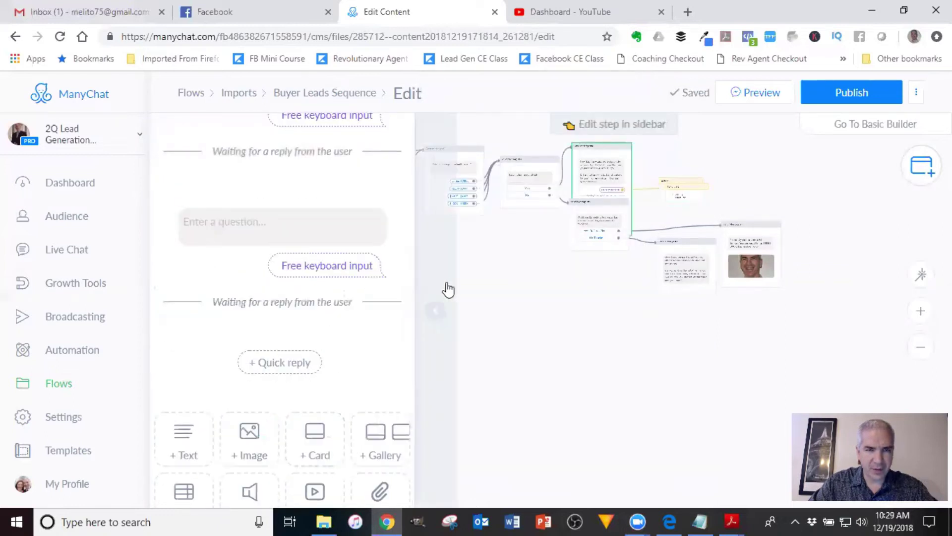
click(328, 230)
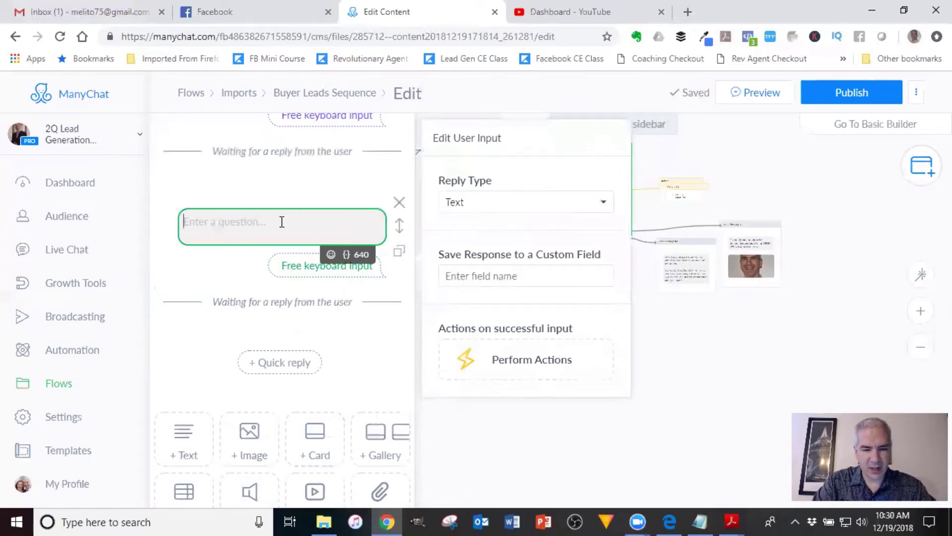
text(Perfect! Also)
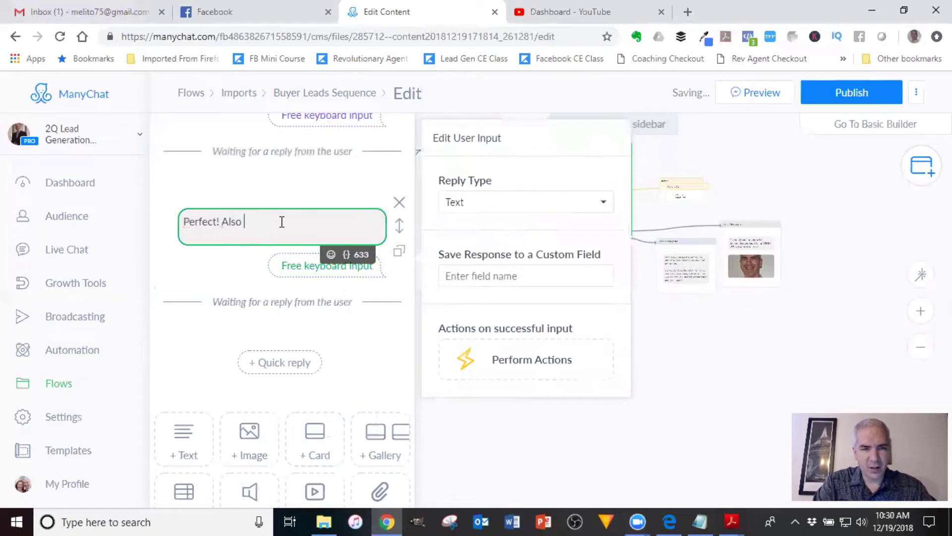
text( just)
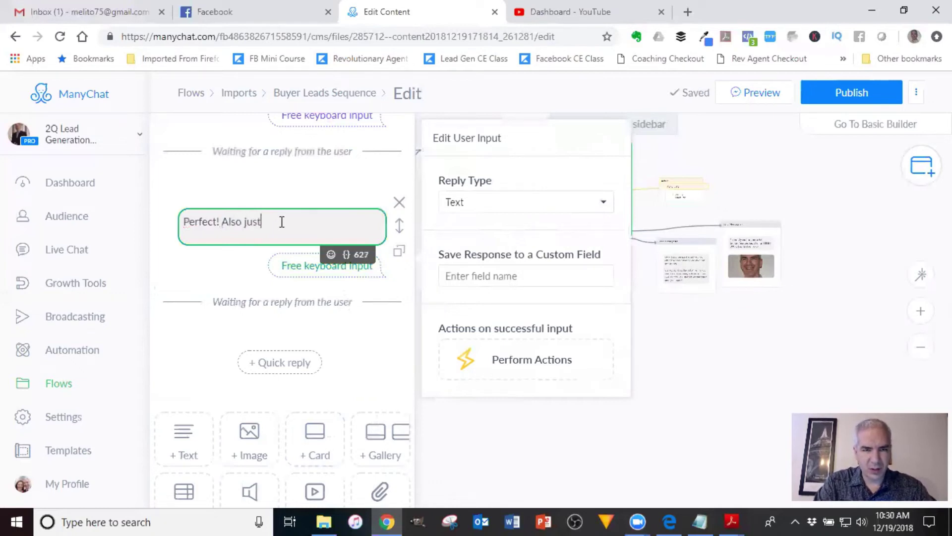
text( to make it eas)
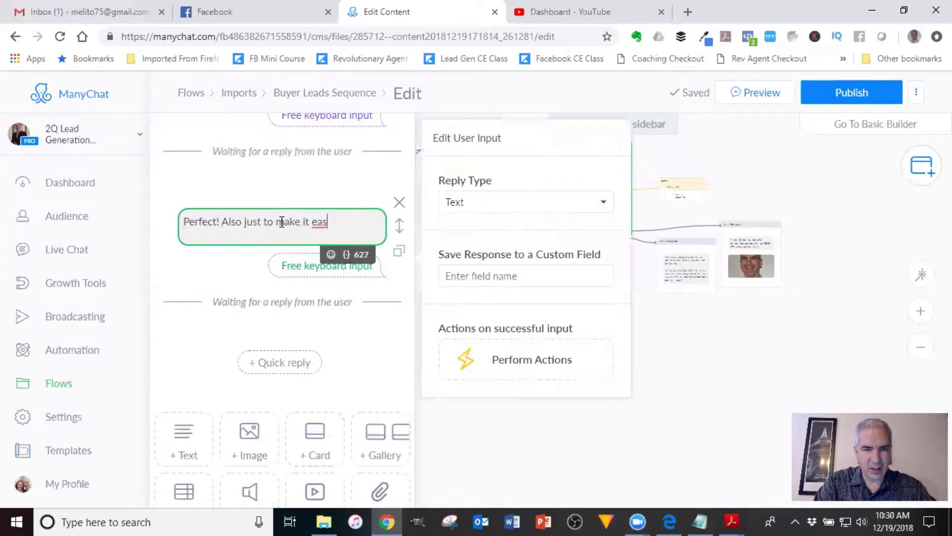
text(ier to set)
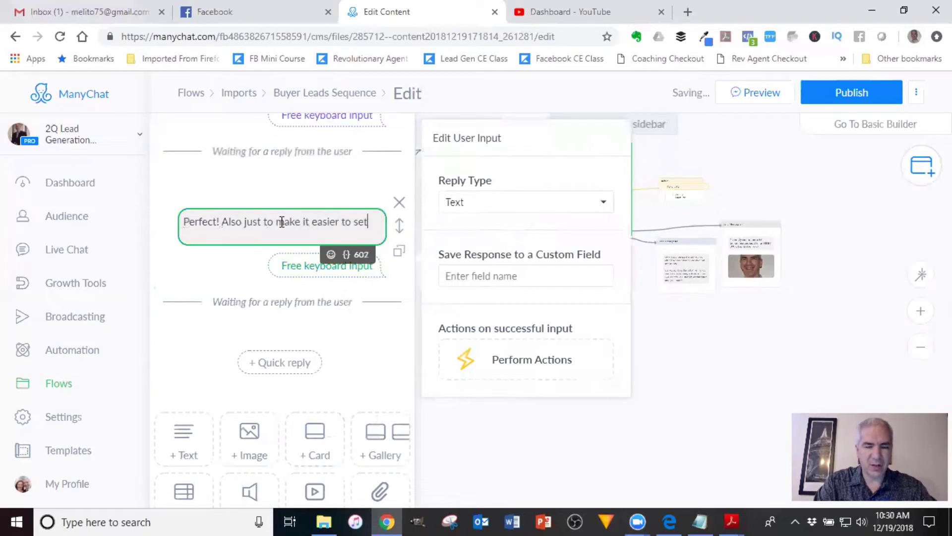
text( up any showings on the)
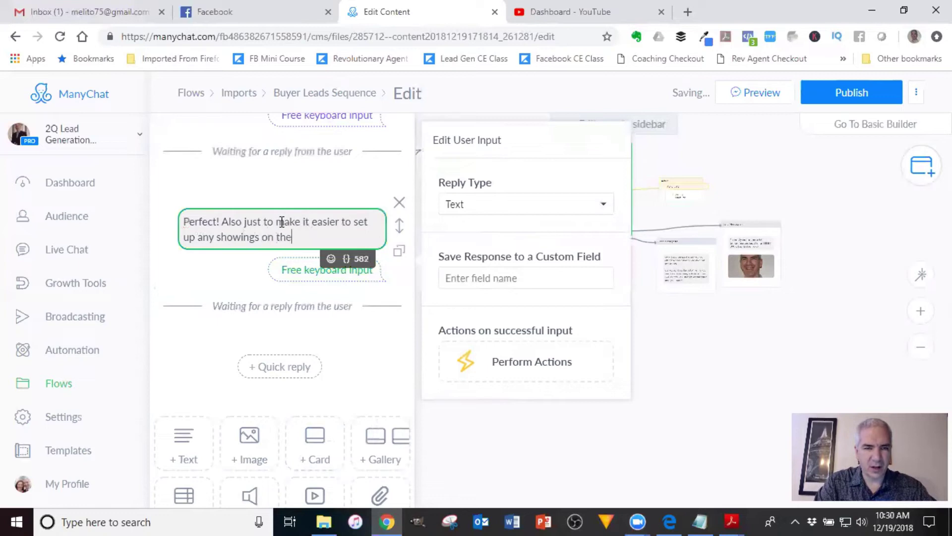
text( hmoes y)
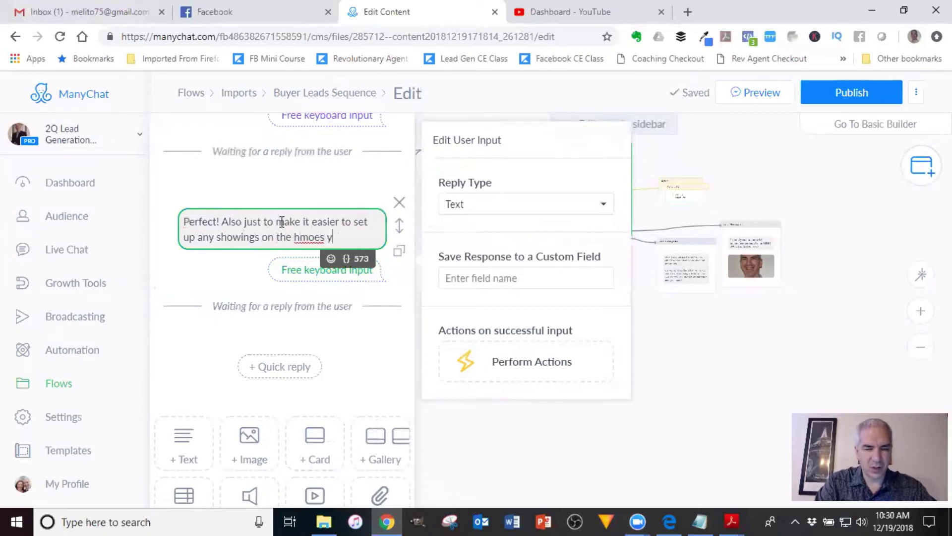
text(ome)
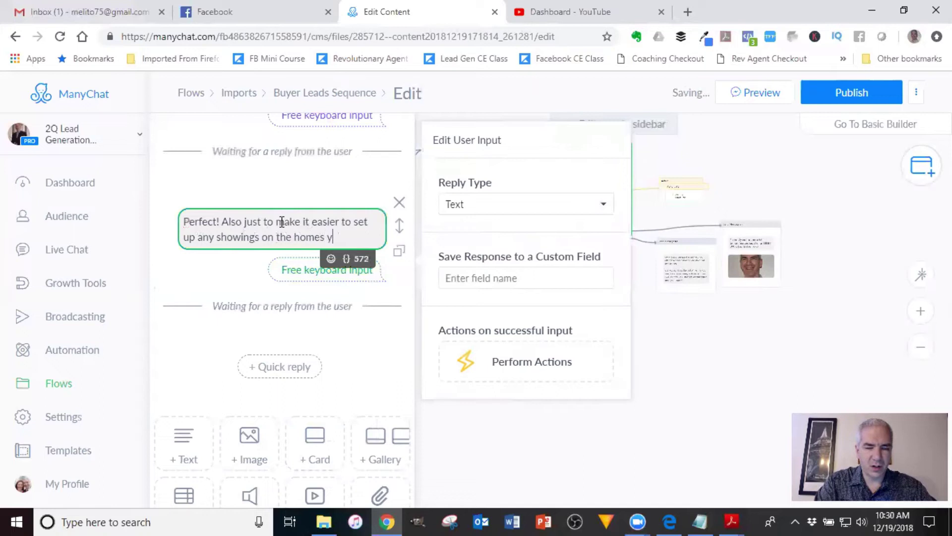
text(s you like, what is t)
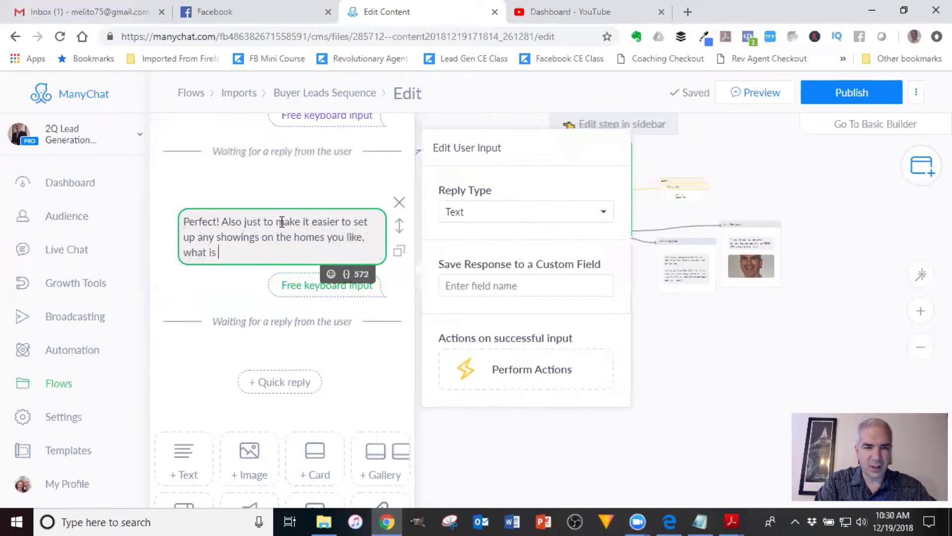
key(BackSpace)
key(BackSpace)
key(BackSpace)
key(BackSpace)
key(BackSpace)
key(BackSpace)
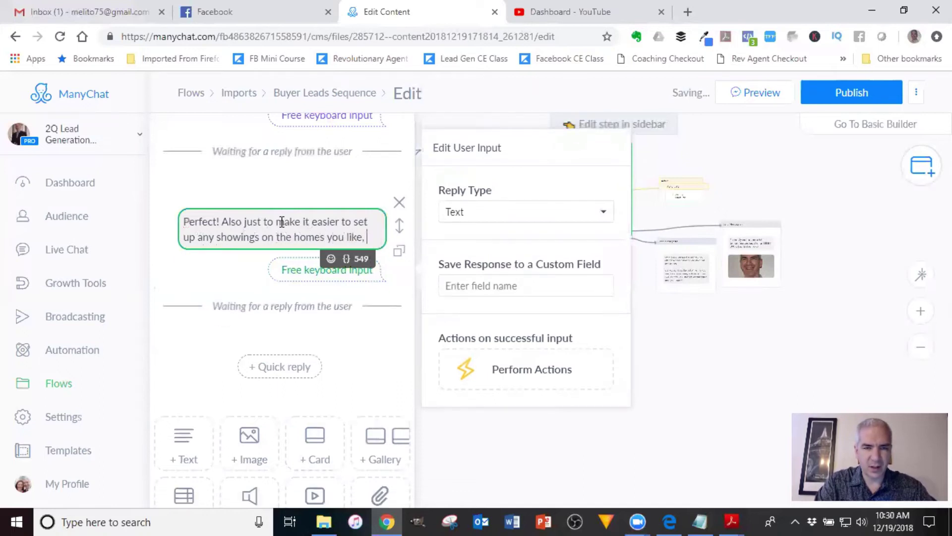
text(I would l)
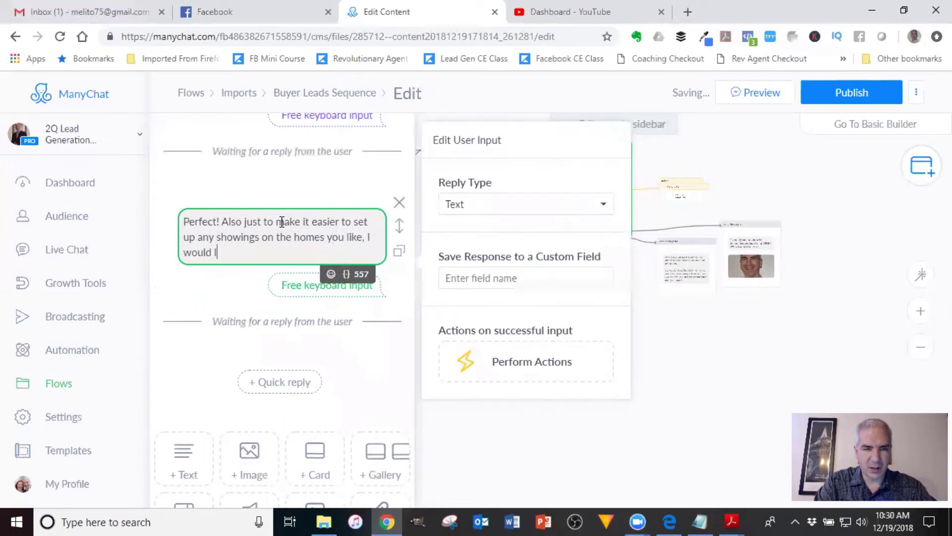
text(ike to be able to call/text to)
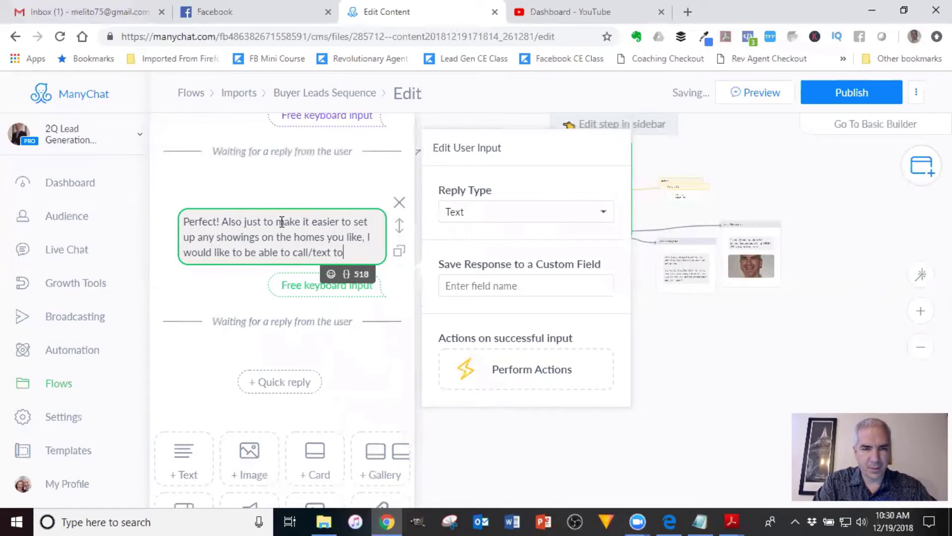
text(set up appo)
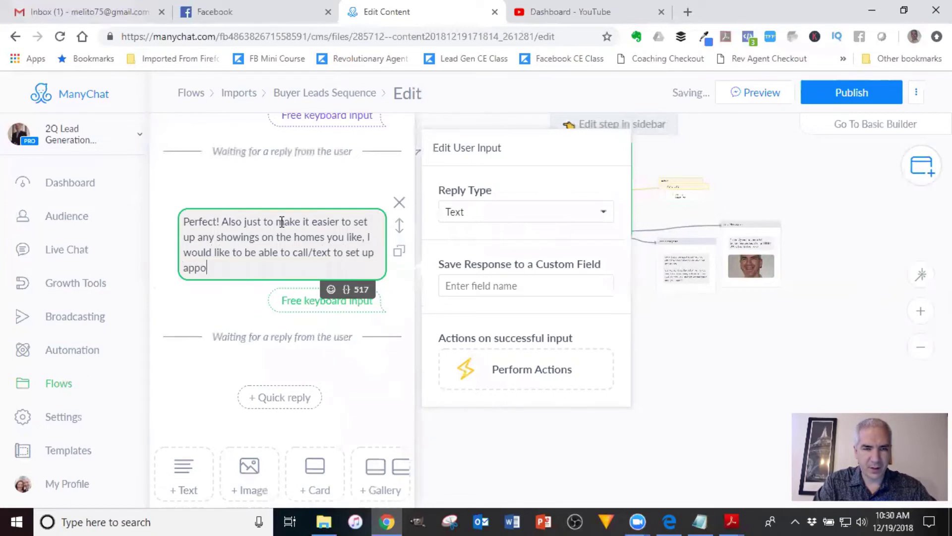
text(intments for ttho)
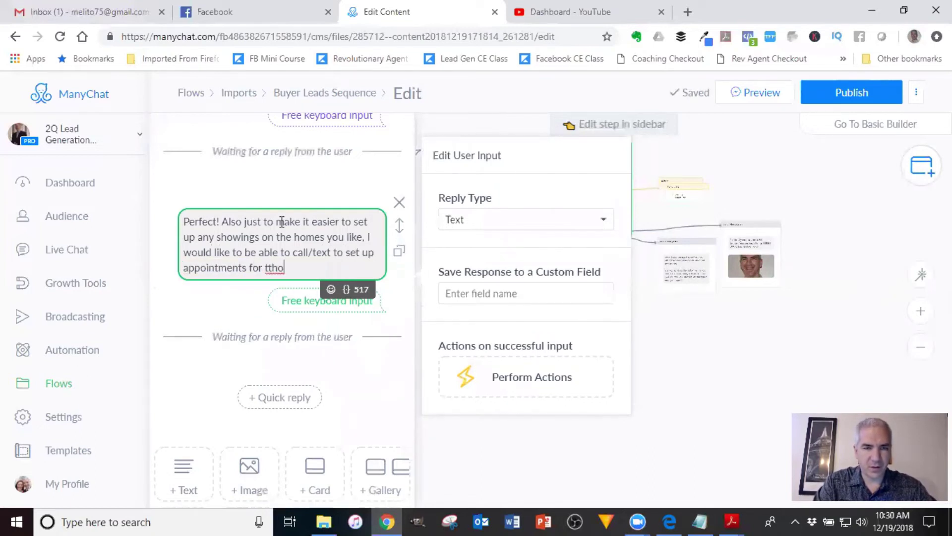
text(se)
key(BackSpace)
key(BackSpace)
key(BackSpace)
key(BackSpace)
text(hose you)
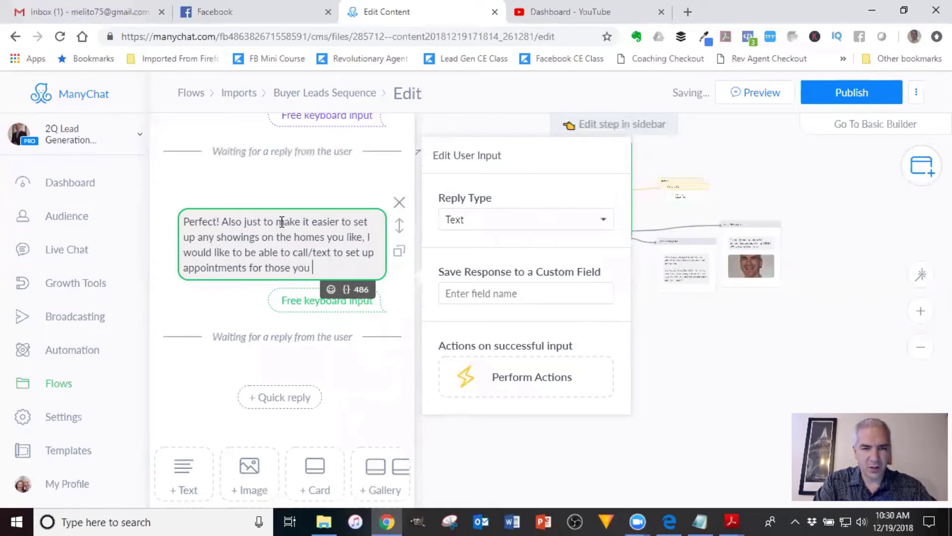
text( are interested in.)
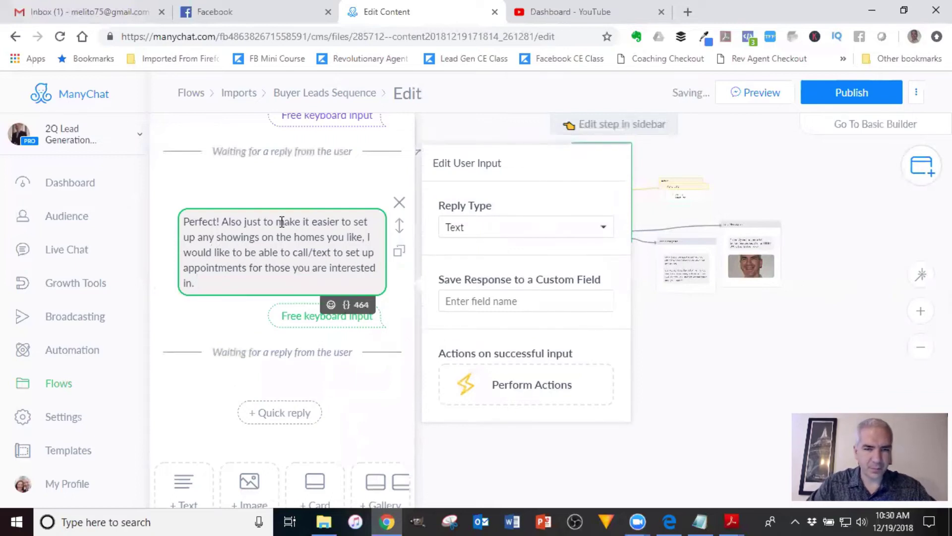
Step: Delete the stray Actions #1 step from the flow
mouse_move(687, 198)
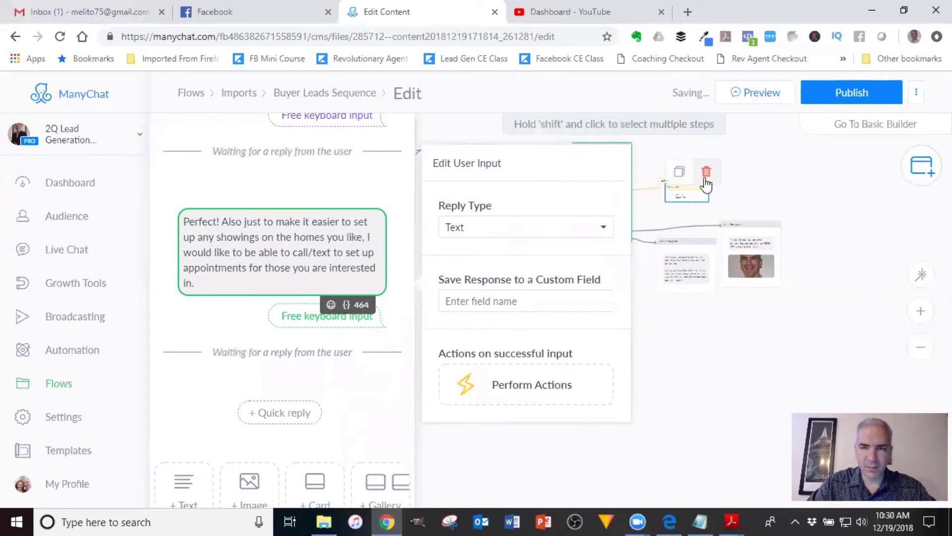
click(706, 176)
click(693, 191)
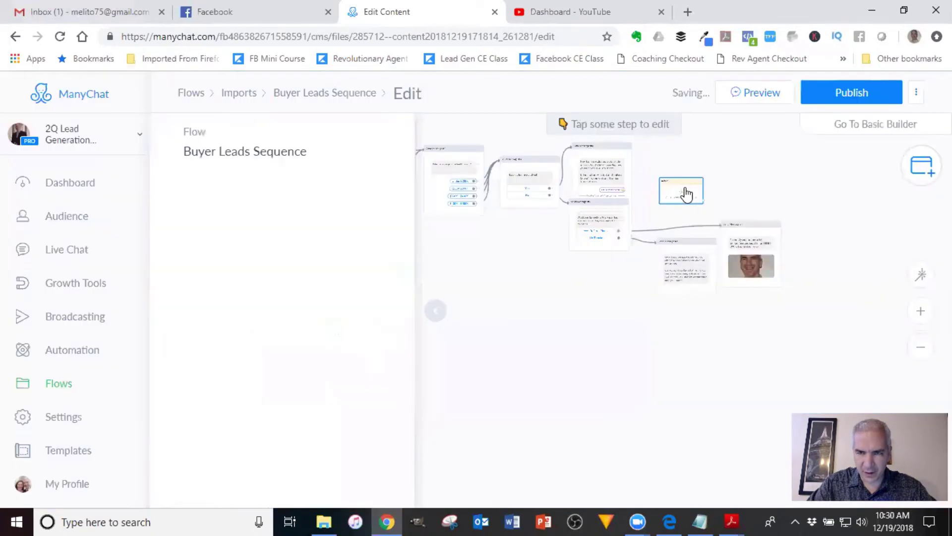
click(687, 194)
click(703, 173)
Step: Start a new paragraph in Send Message #4 reading 'Is the phone number below'
click(611, 196)
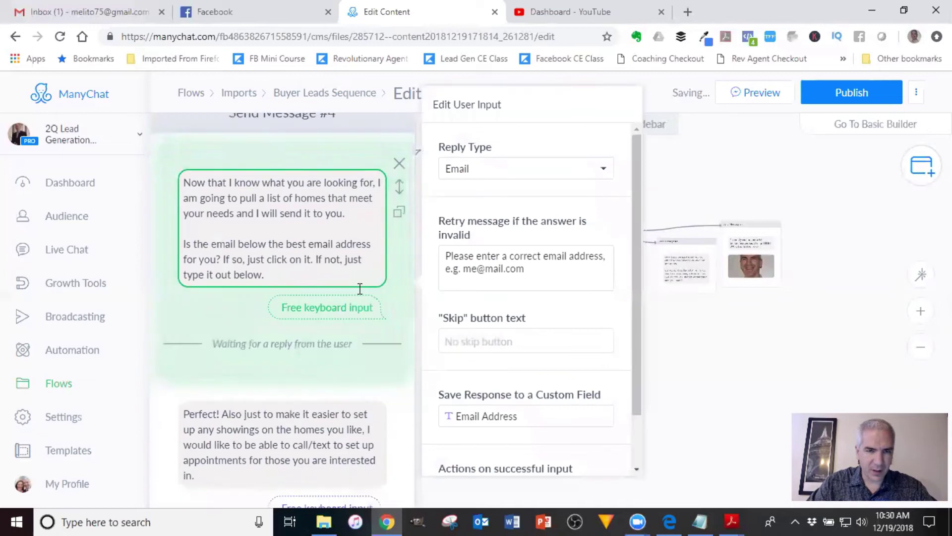
scroll(360, 288, down, 4)
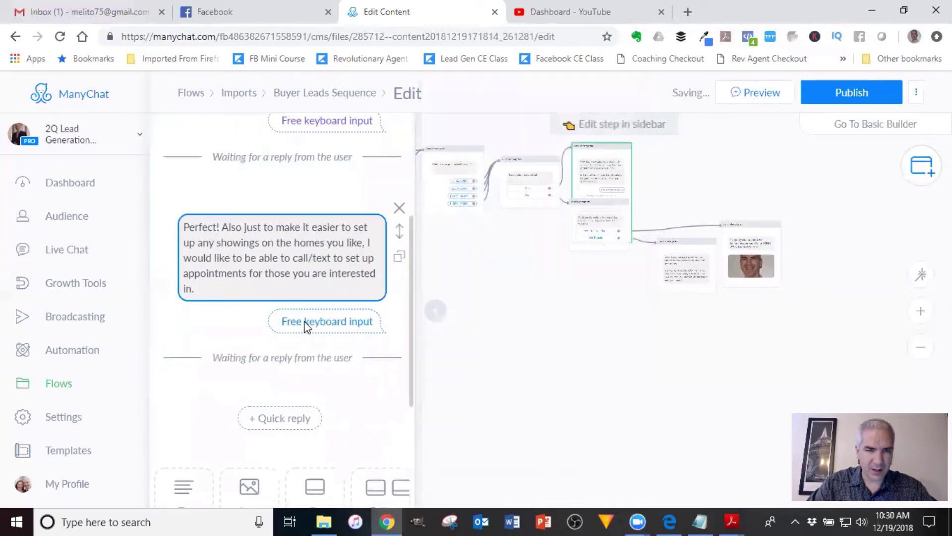
click(256, 287)
key(Return)
key(Return)
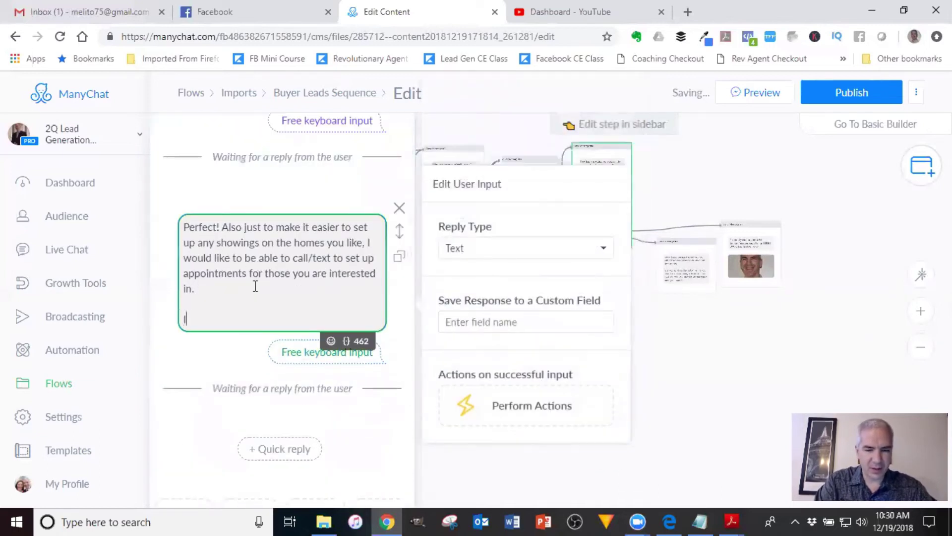
text(Is the phone number be)
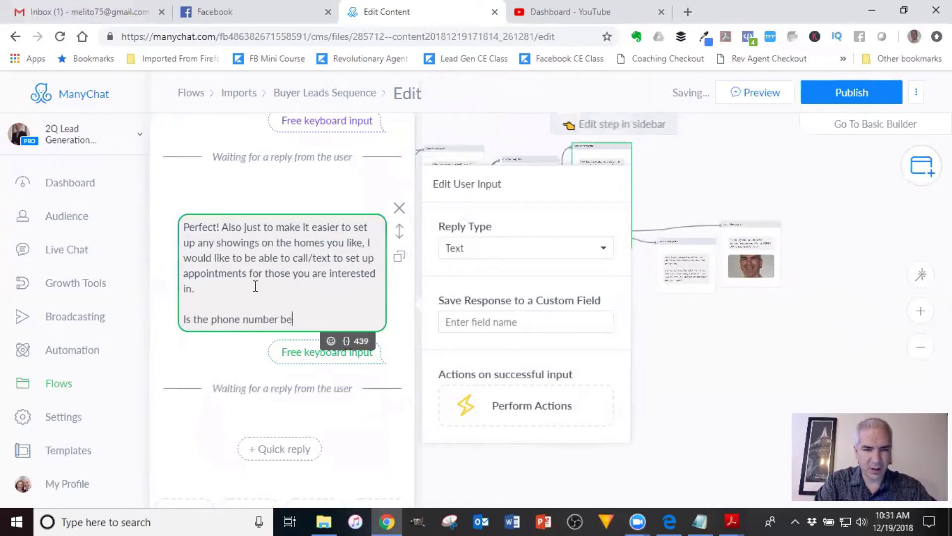
text(low)
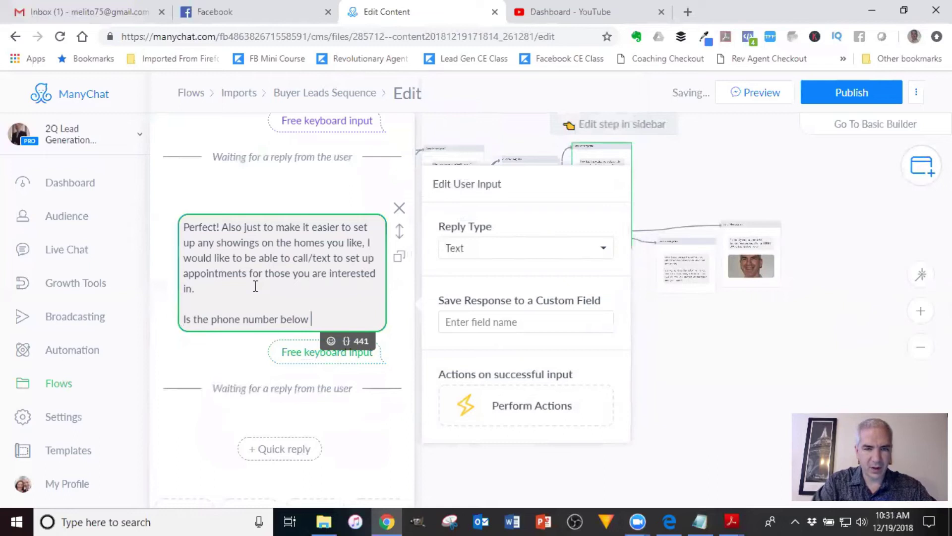
scroll(255, 286, up, 4)
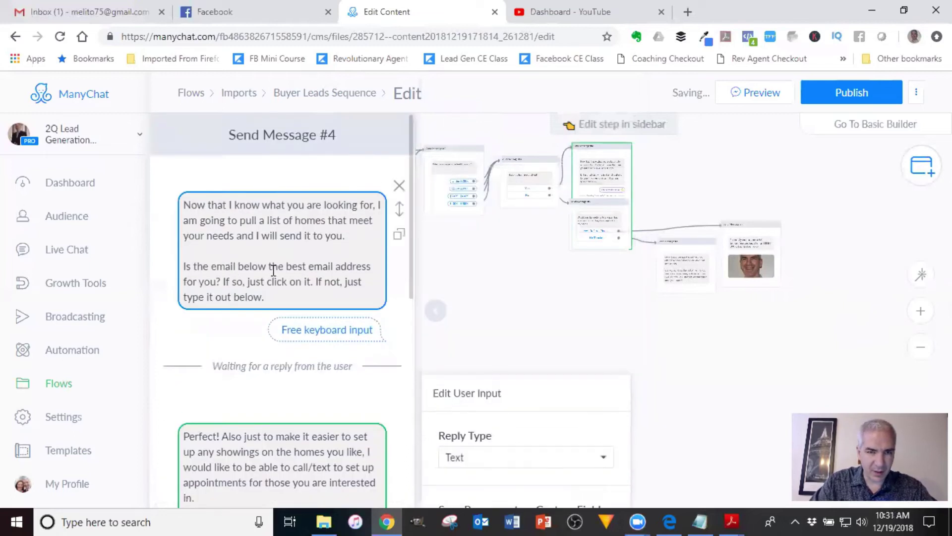
Step: Reuse the email question's wording, changing 'email address' to 'phone number'
drag(271, 266, 288, 301)
key(ctrl+c)
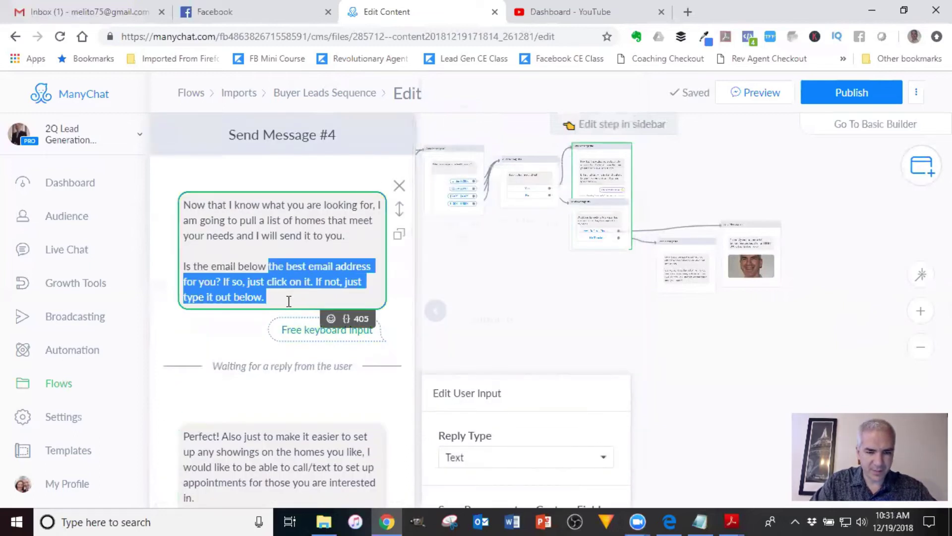
scroll(304, 314, down, 4)
click(321, 315)
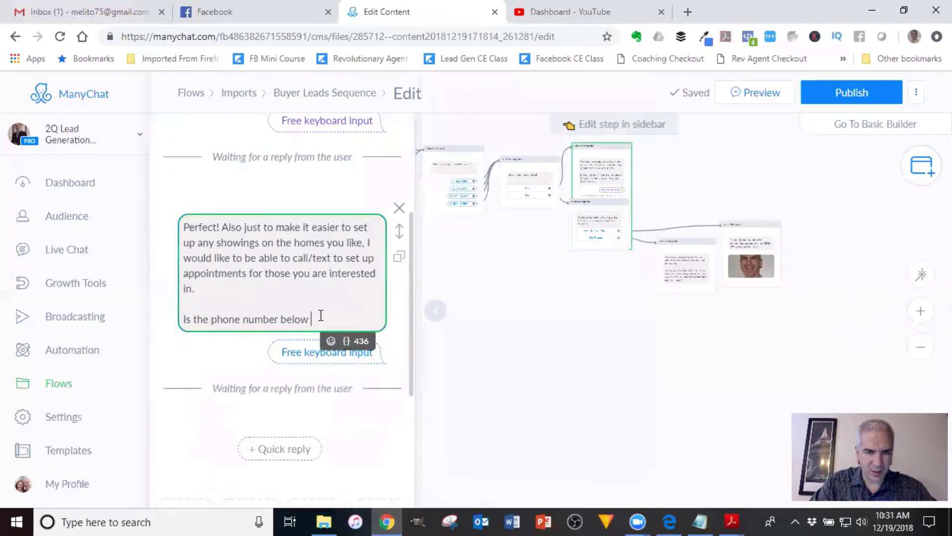
key(ctrl+v)
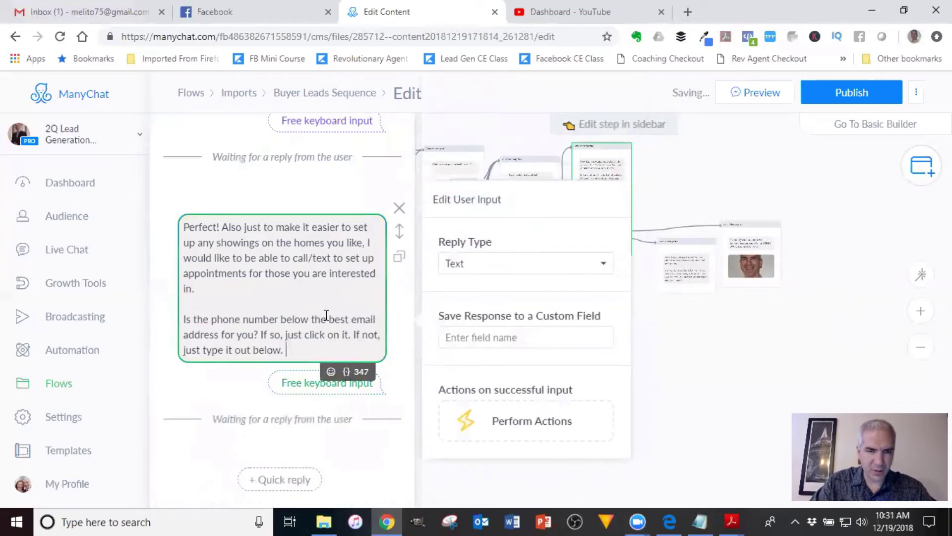
click(360, 319)
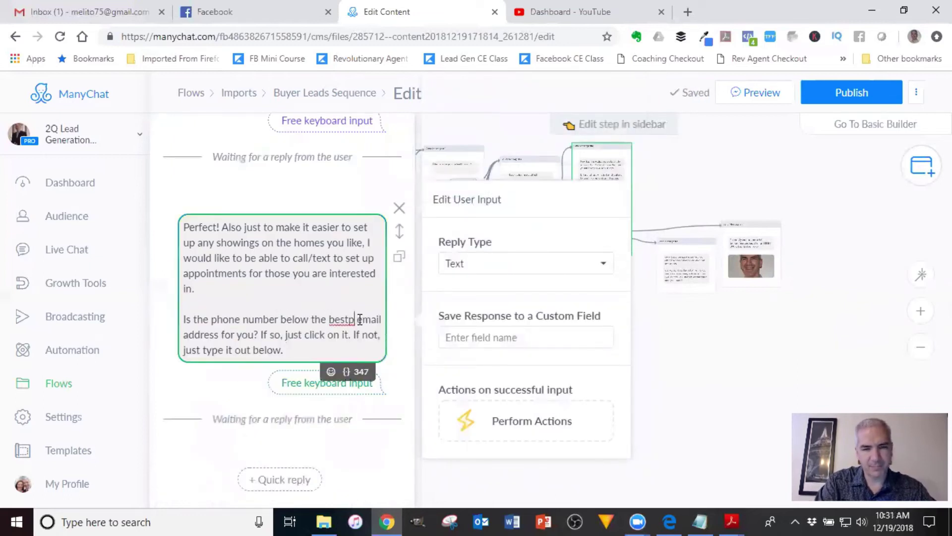
text(phone numbe)
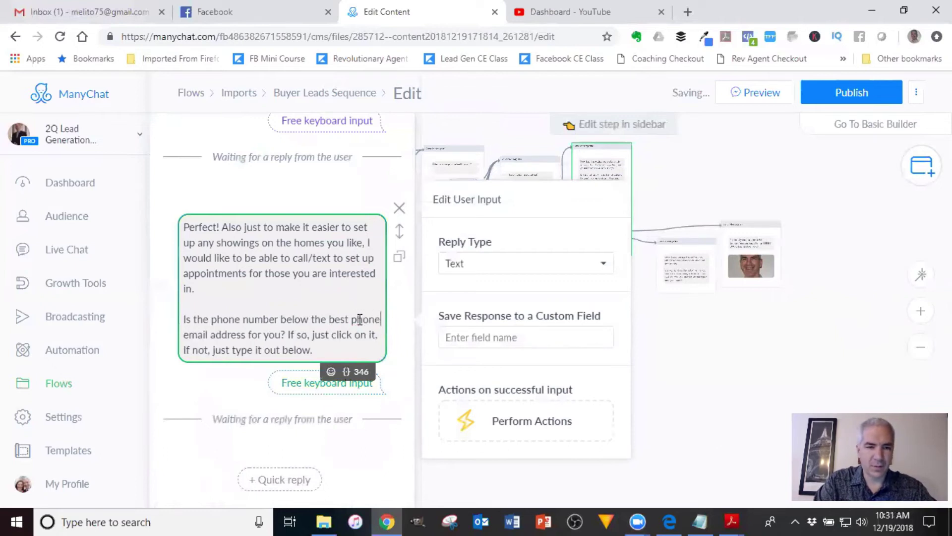
text(r)
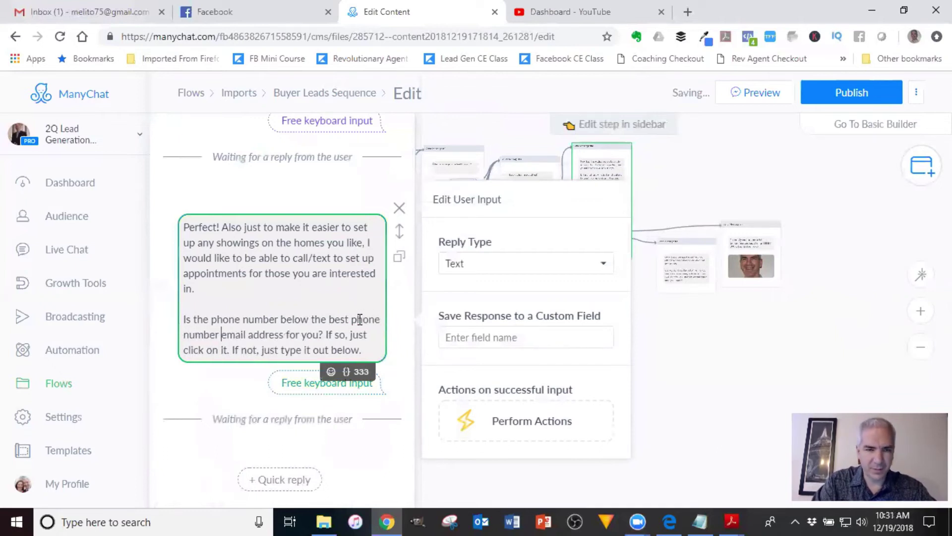
key(ctrl+Delete)
key(ctrl+Delete)
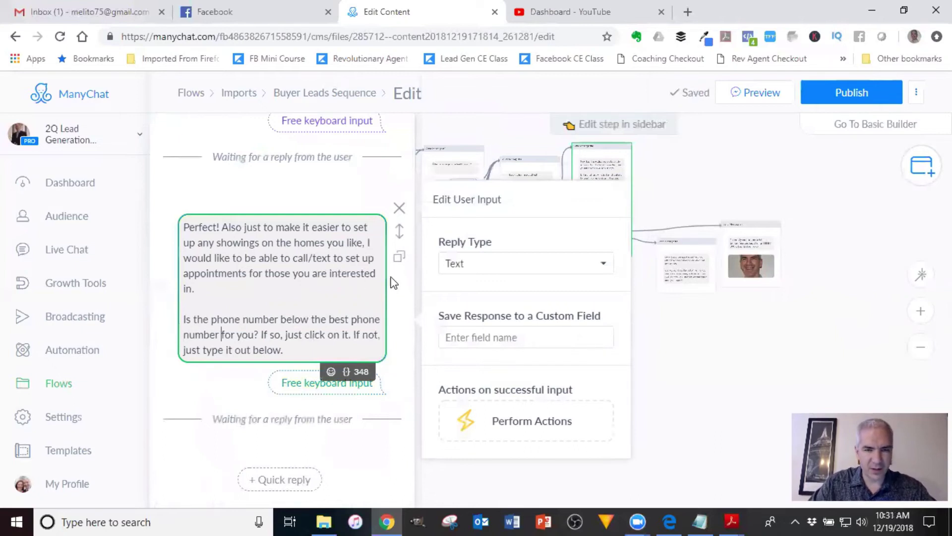
scroll(402, 280, down, 4)
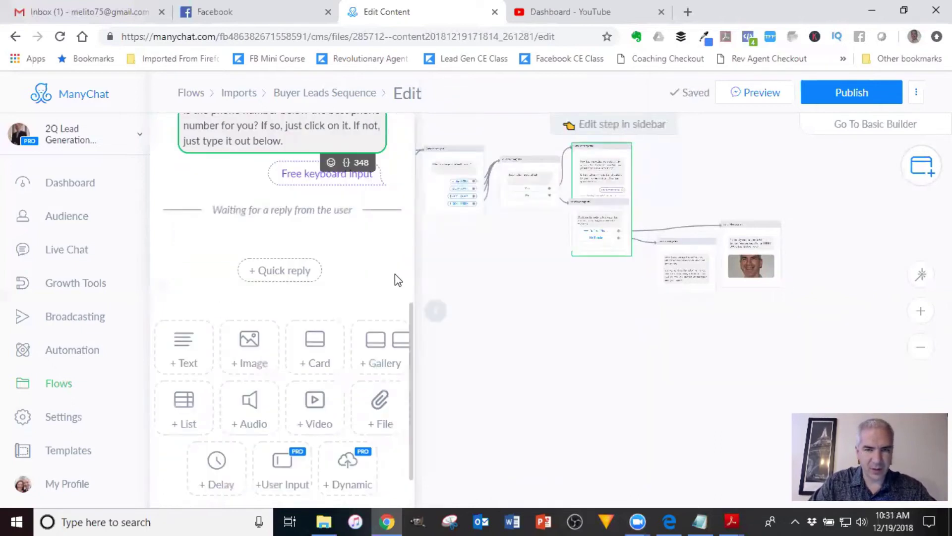
scroll(395, 273, up, 7)
drag(598, 163, 630, 168)
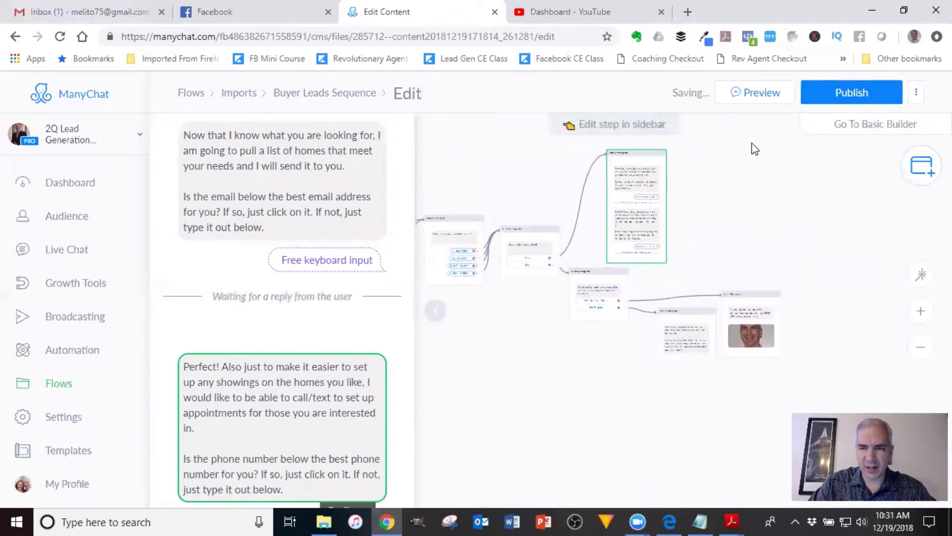
Step: Publish, then add a Send Message step saying 'Perfect. I will send over that list shortly!'
click(846, 98)
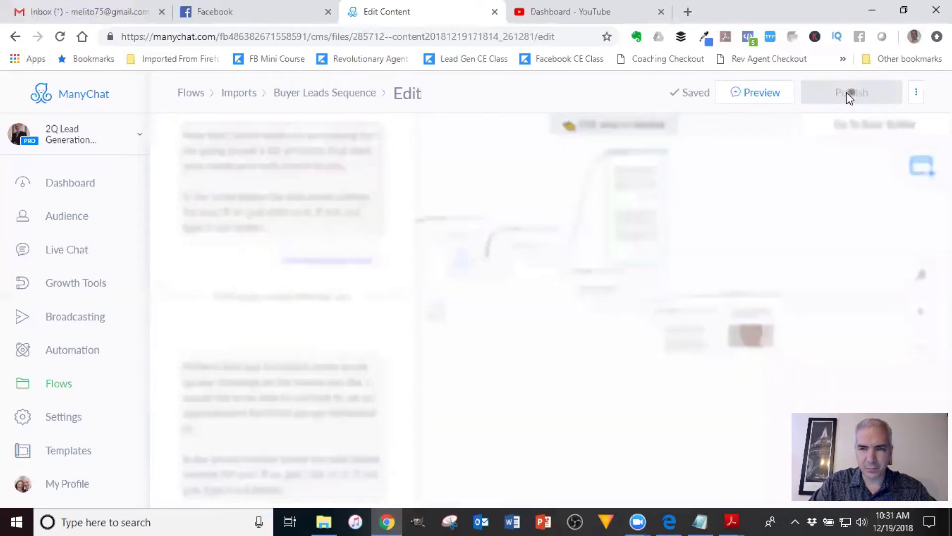
click(922, 168)
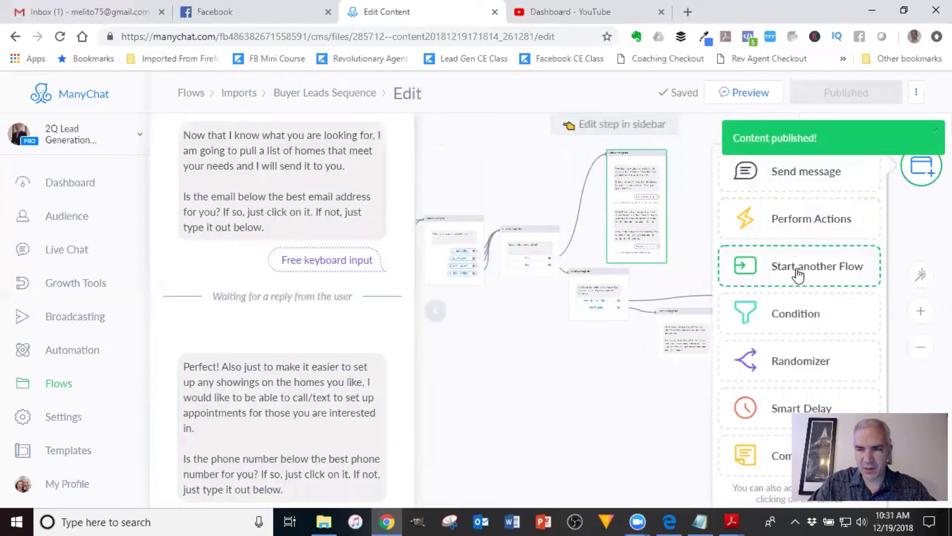
click(811, 172)
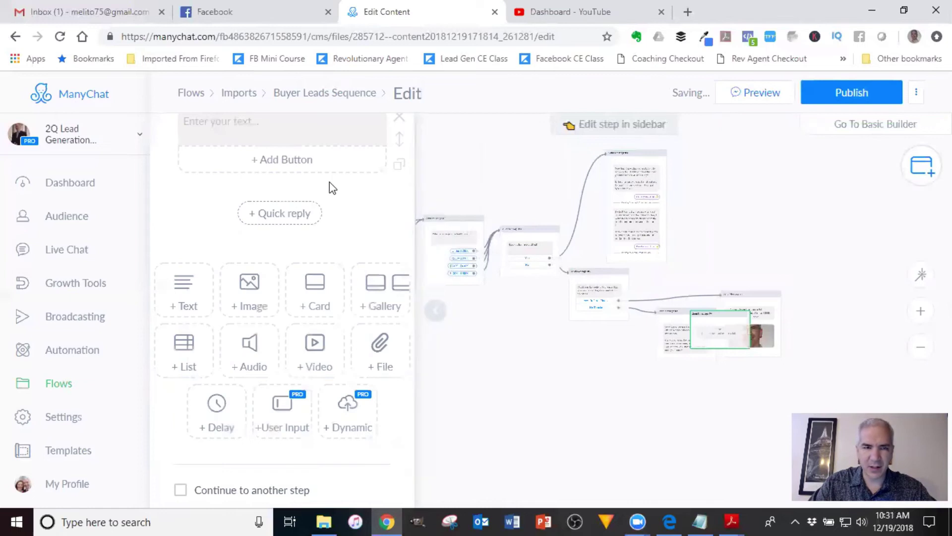
click(269, 116)
text(Per)
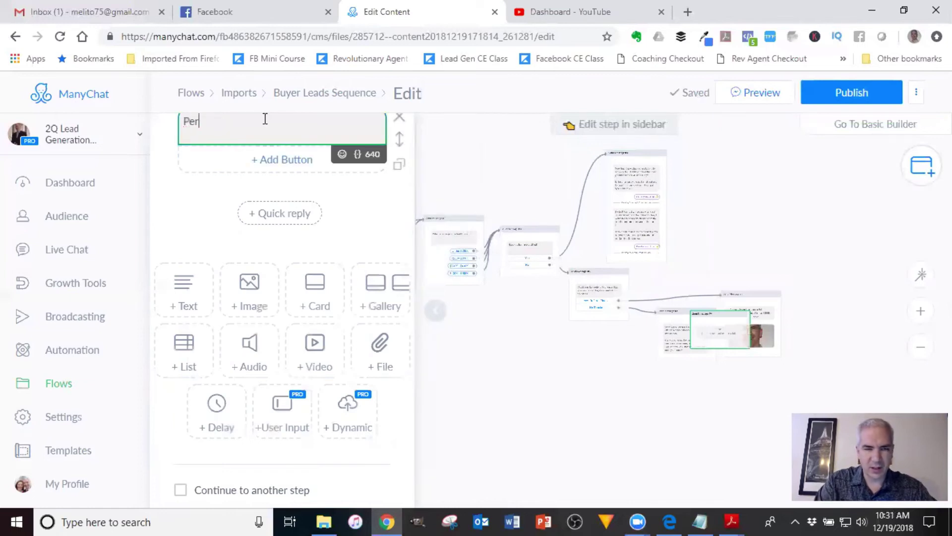
text(fect. I wi)
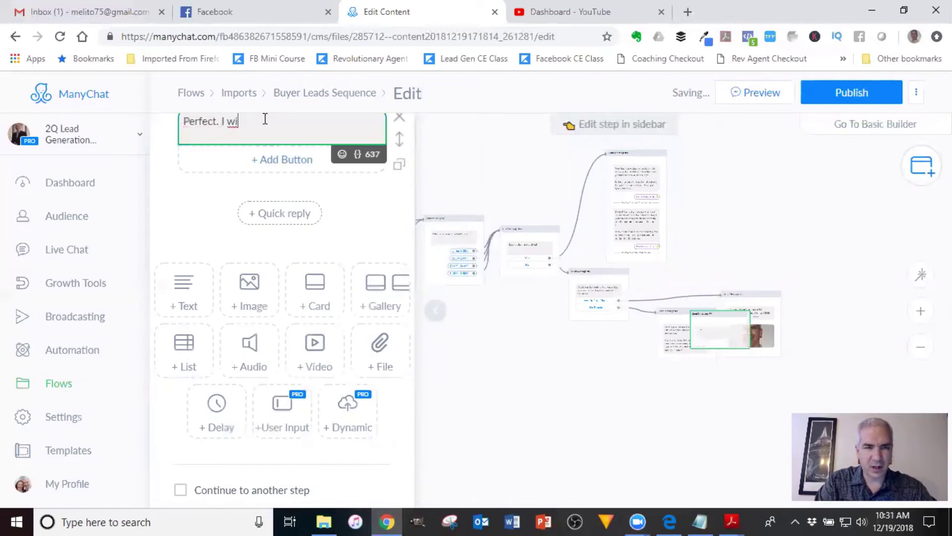
text(ll send o)
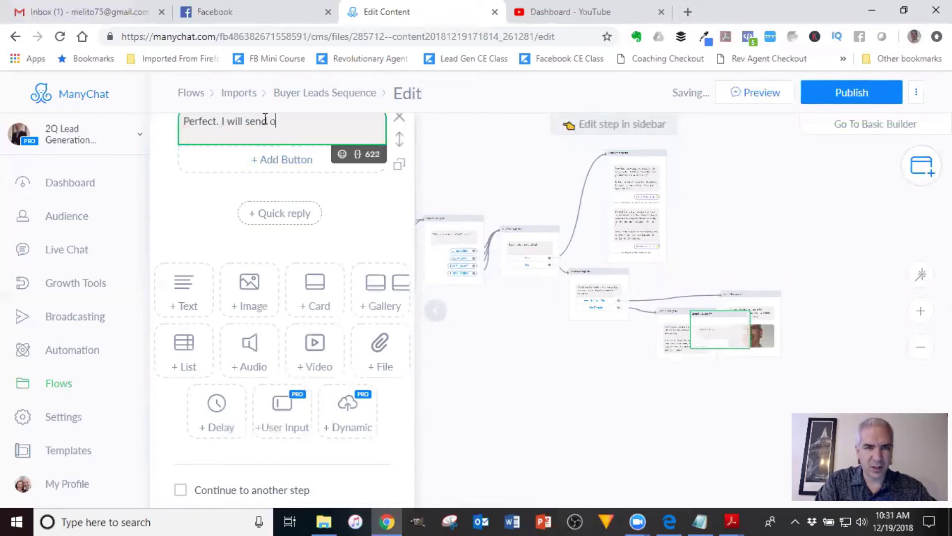
text(ver that list )
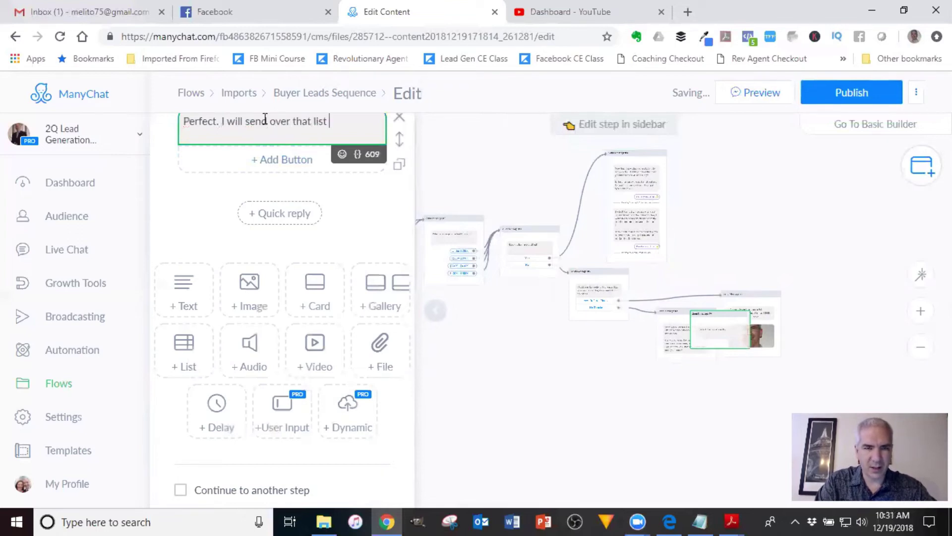
text(shortly!)
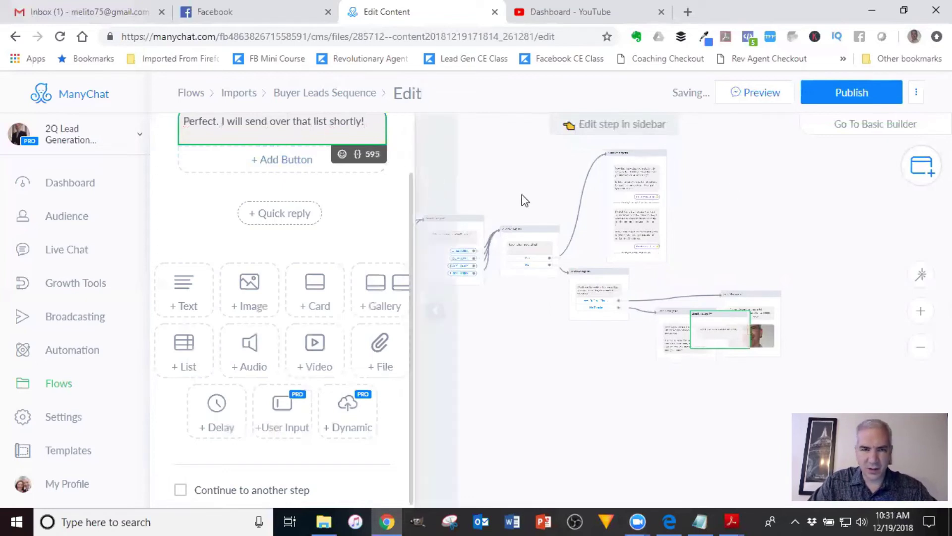
scroll(804, 240, up, 2)
drag(733, 315, 793, 190)
Step: Delete the separate Send Message #9 closing step
click(651, 244)
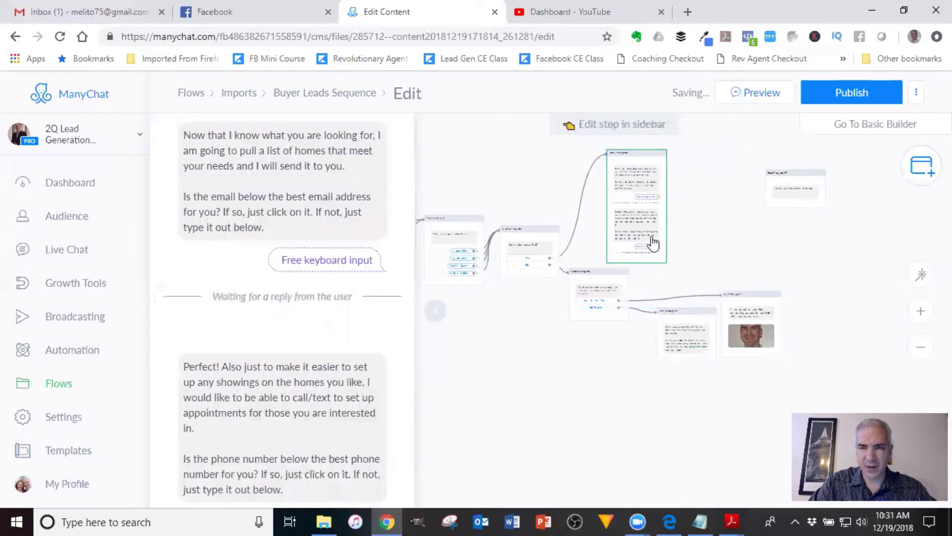
scroll(385, 265, down, 5)
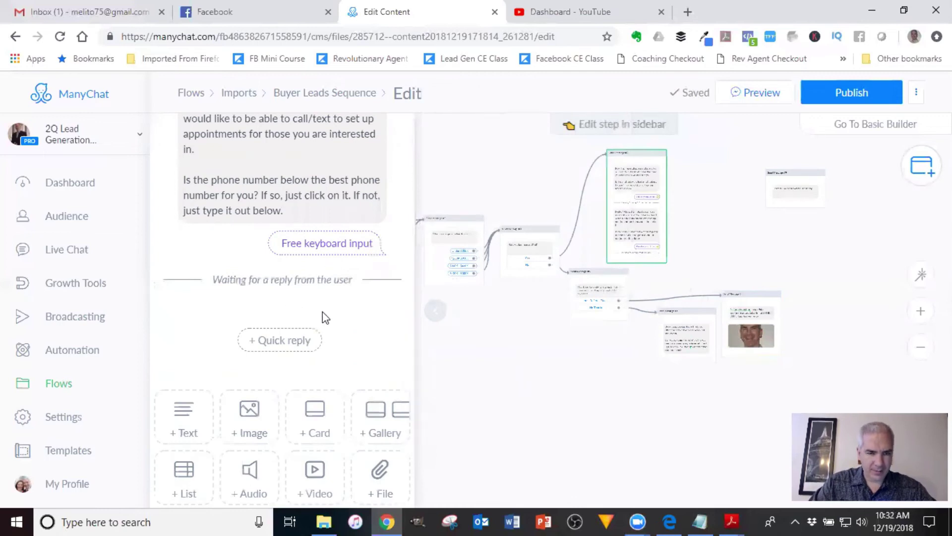
scroll(323, 316, down, 3)
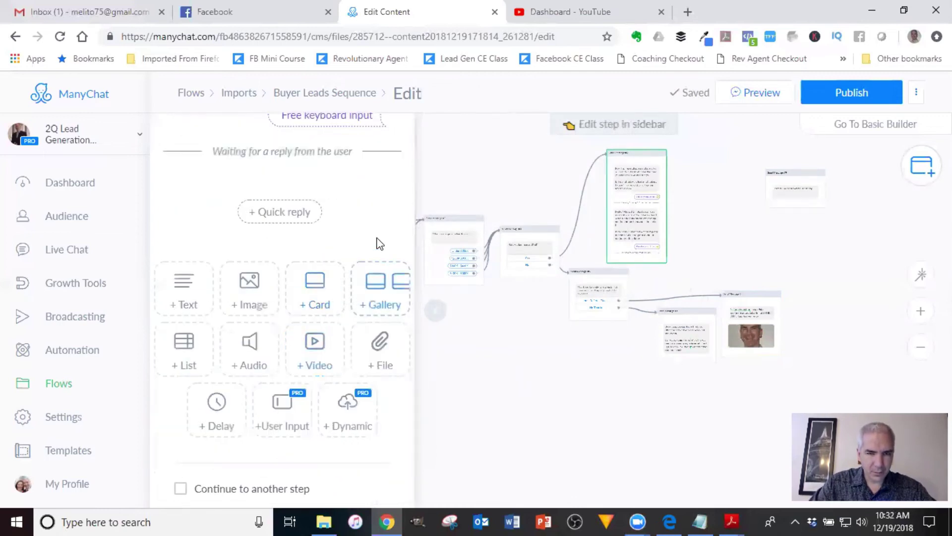
drag(215, 402, 191, 189)
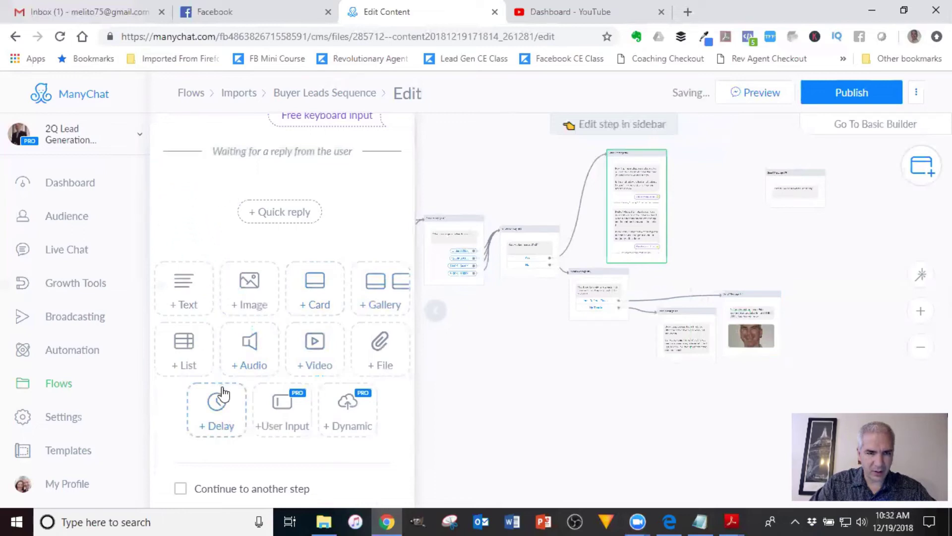
click(786, 184)
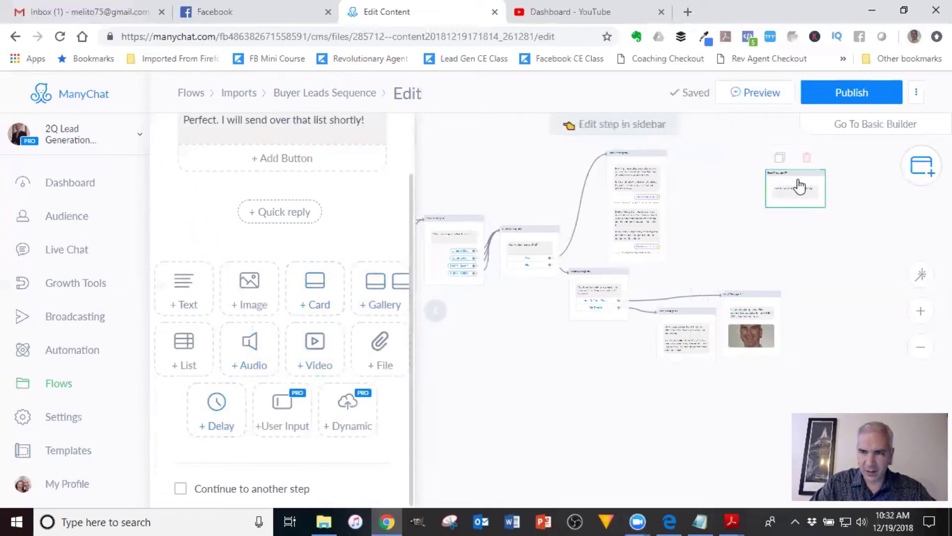
click(805, 158)
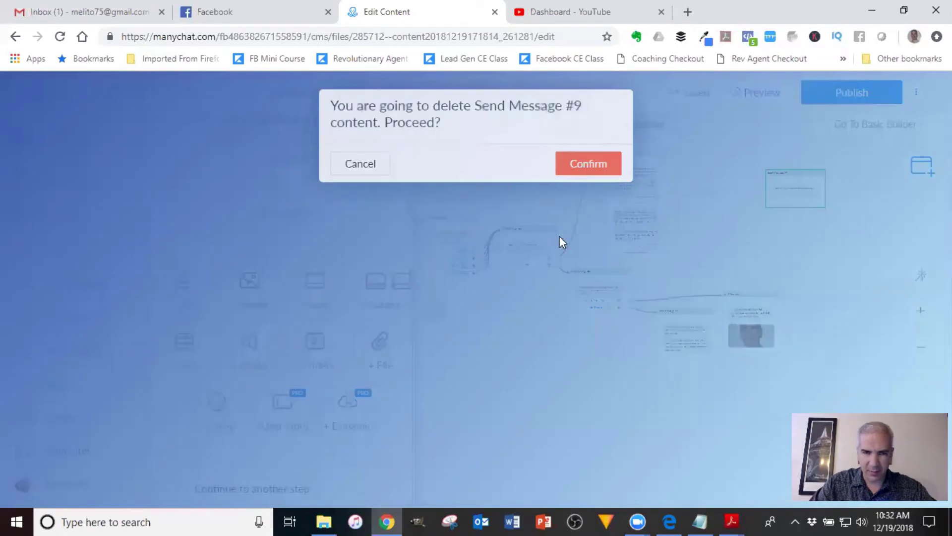
click(589, 170)
Step: Add 'Perfect! I will send the list over to you shortly.' after the phone question and publish
click(617, 233)
scroll(357, 323, down, 9)
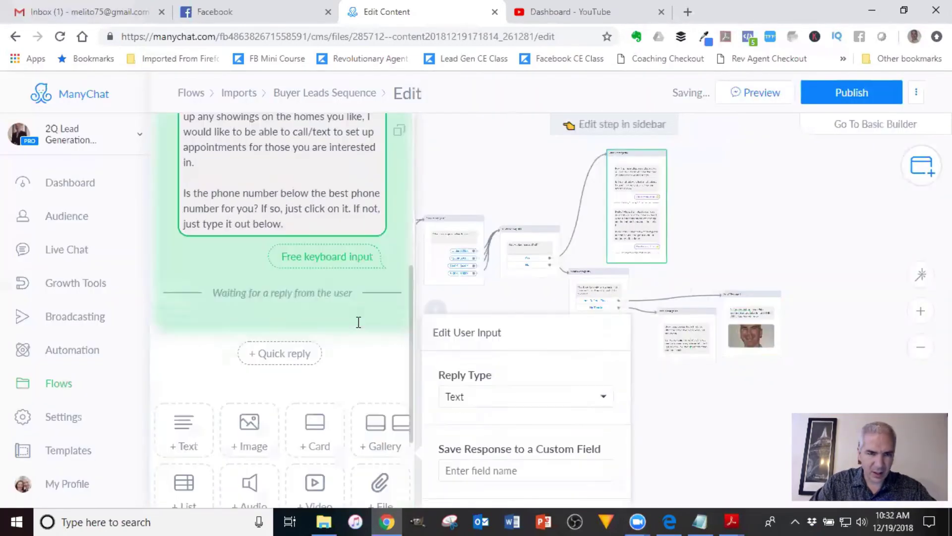
drag(202, 340, 341, 251)
click(264, 273)
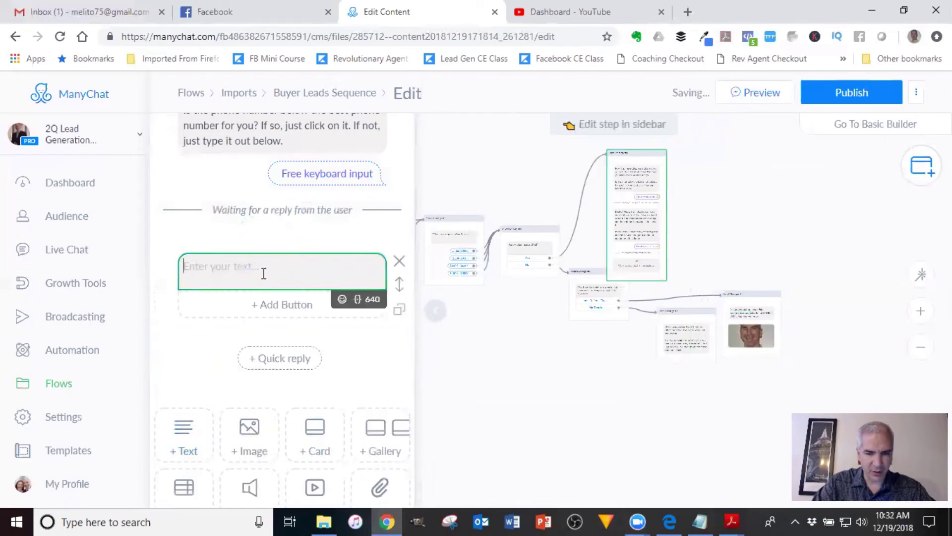
text(Perfect! )
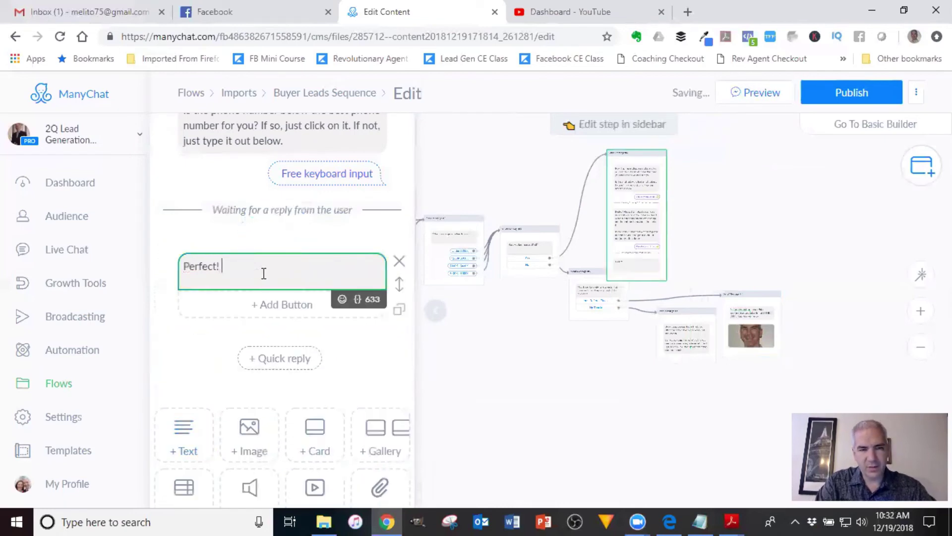
text(I will send the)
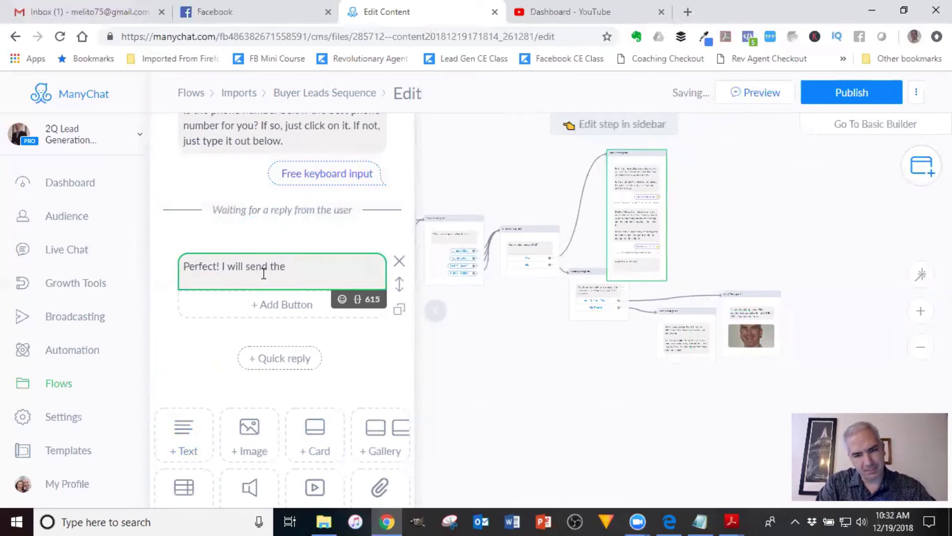
text( lis)
key(BackSpace)
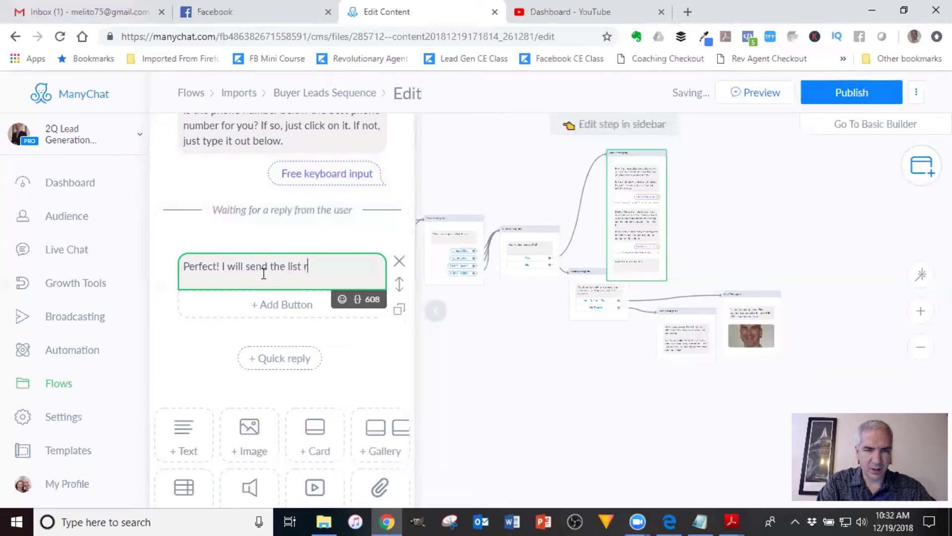
text(over to you )
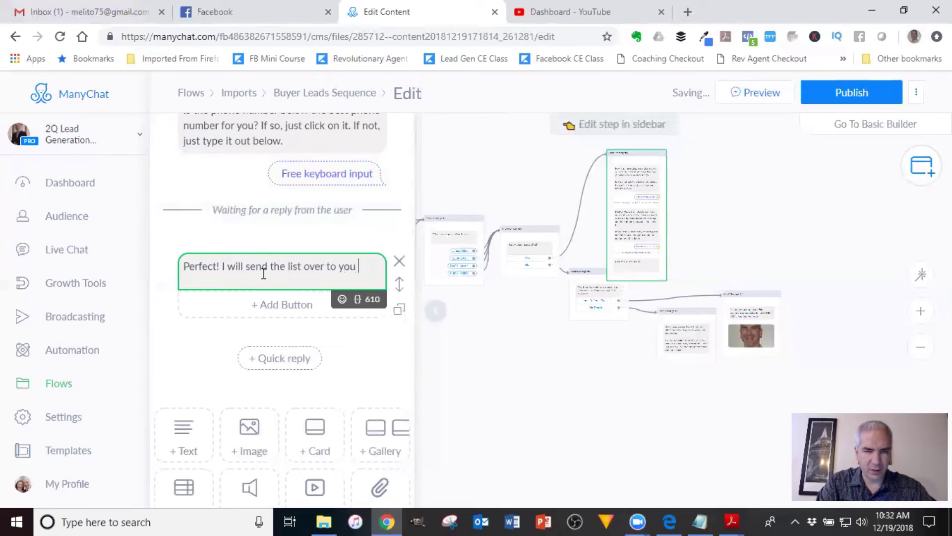
text(shortly.)
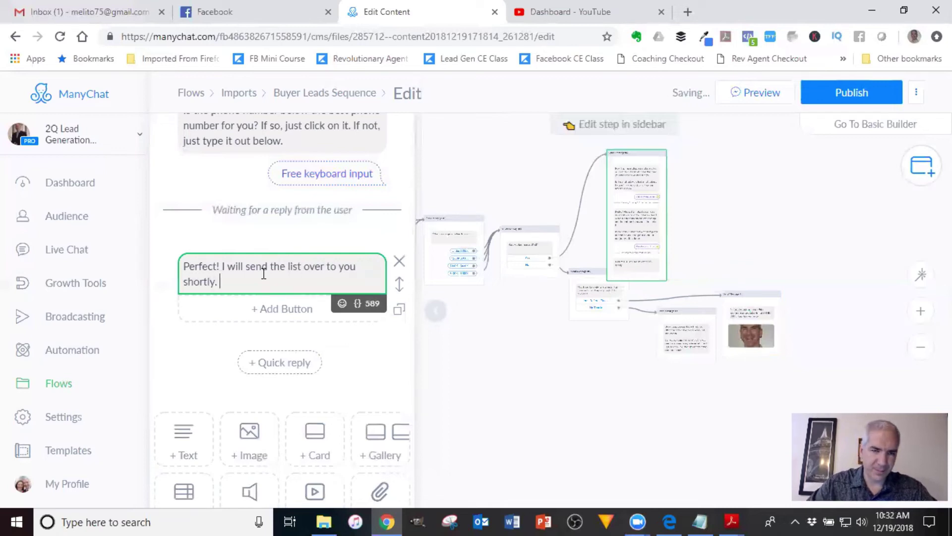
click(835, 179)
click(854, 95)
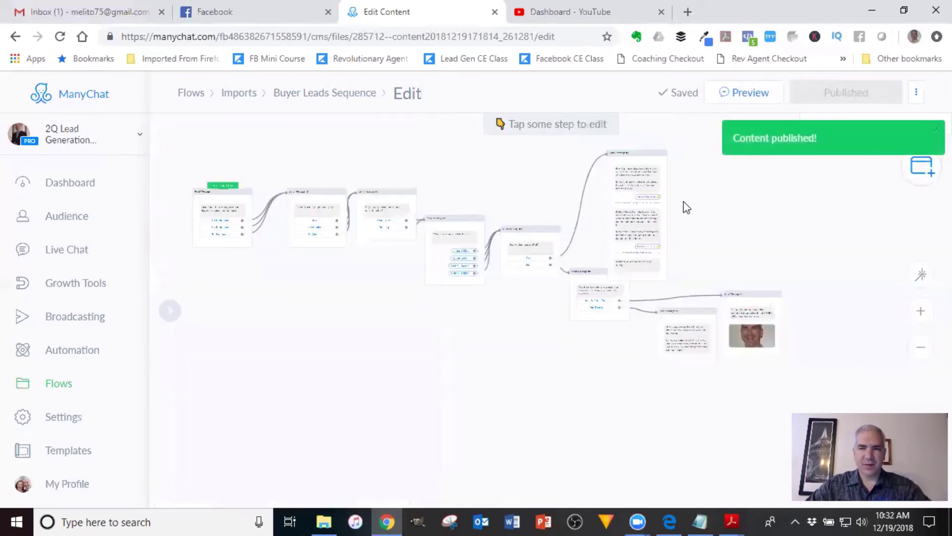
Step: Send a preview of the published lead flow and open the test chat in Messenger
click(748, 94)
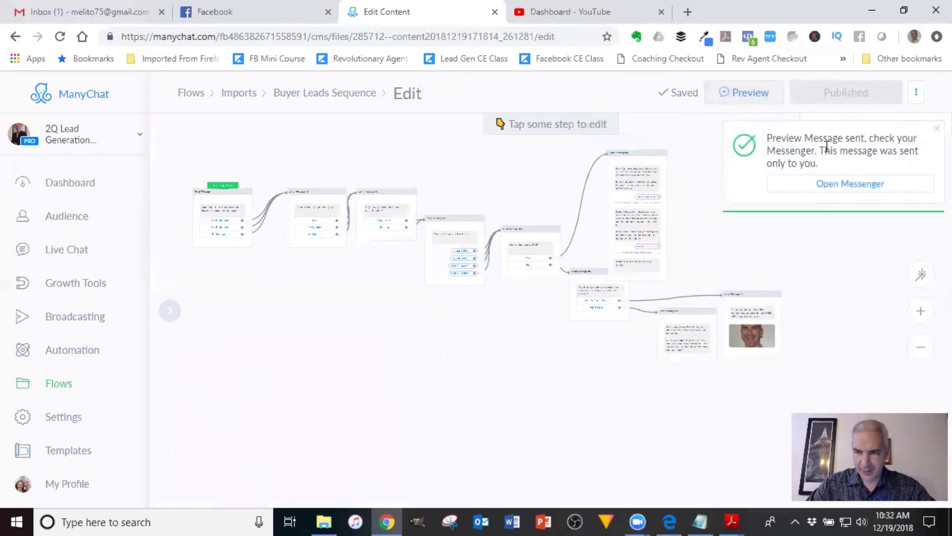
click(846, 187)
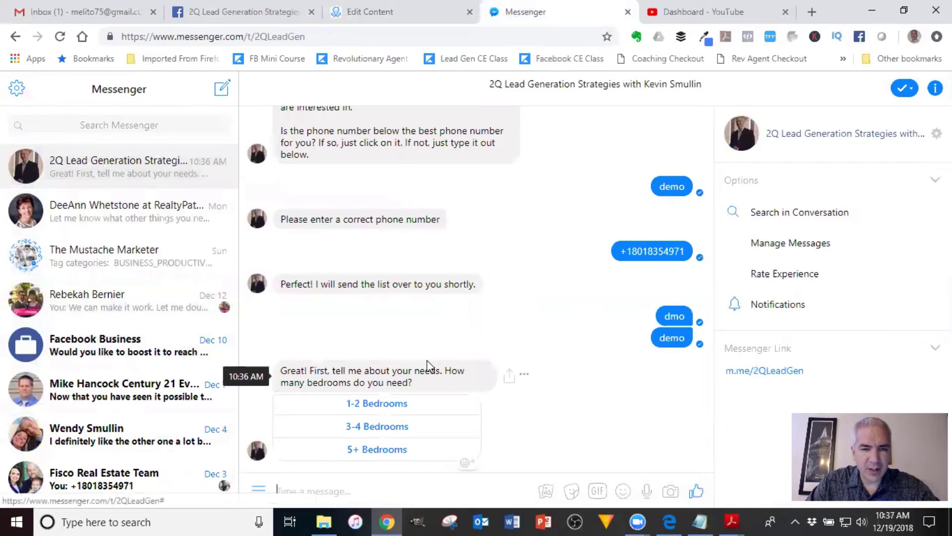
Step: Answer the bot with 3-4 Bedrooms, 1-3 Months, Own Home, $300K - $400K and Yes
click(382, 428)
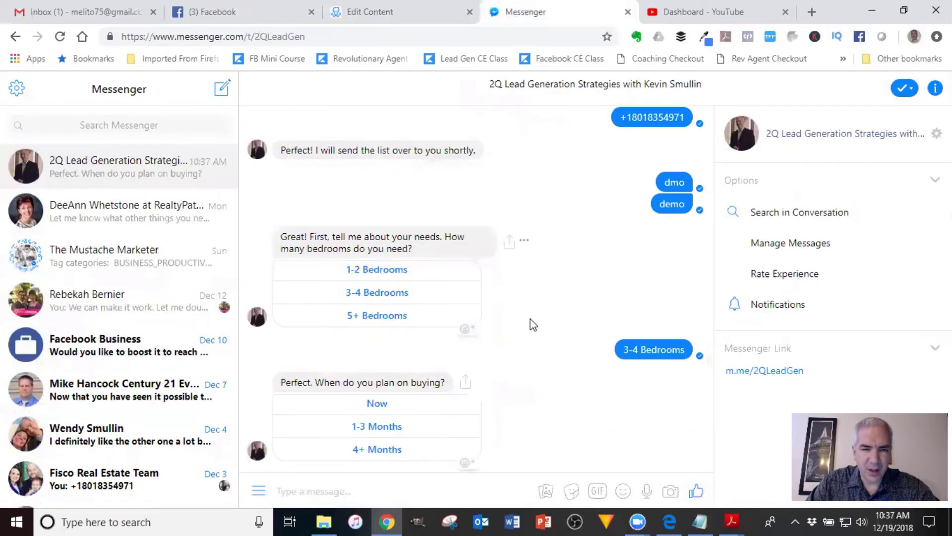
click(385, 426)
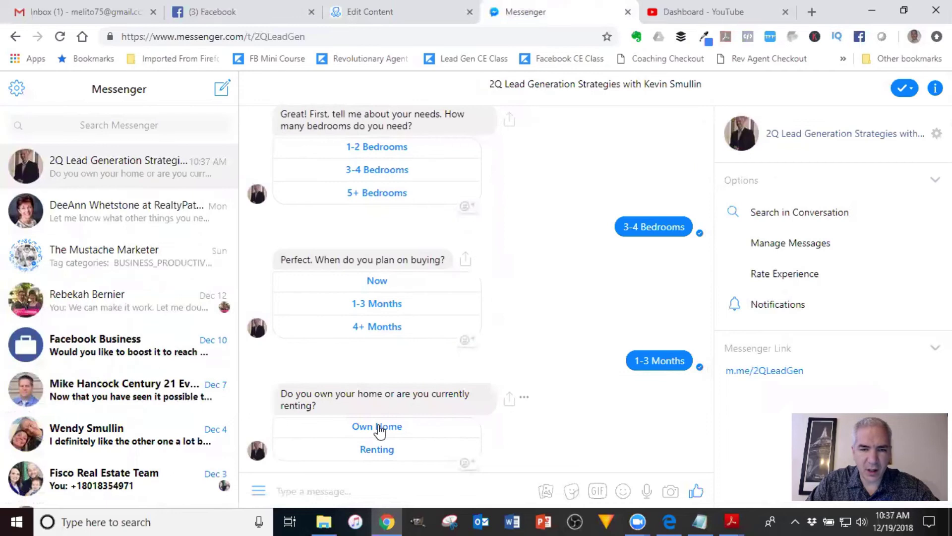
click(378, 427)
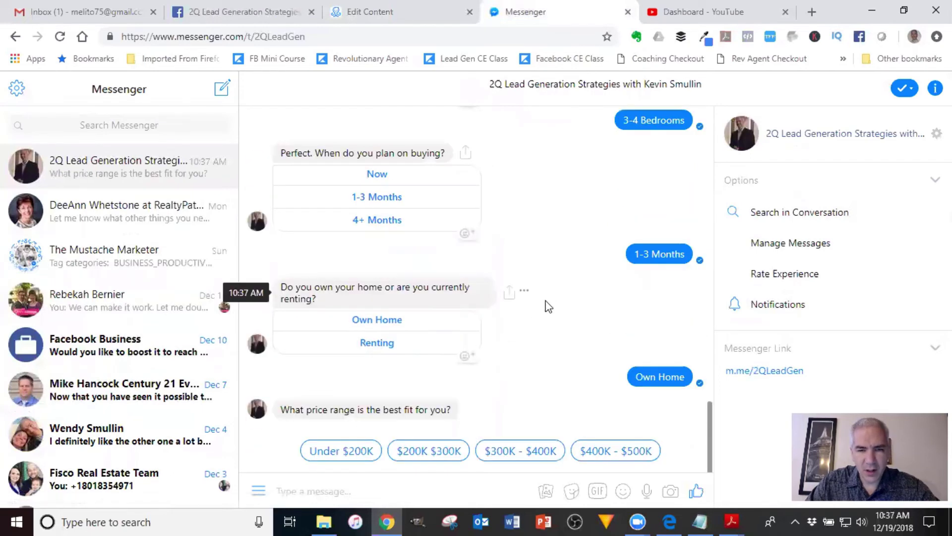
click(503, 451)
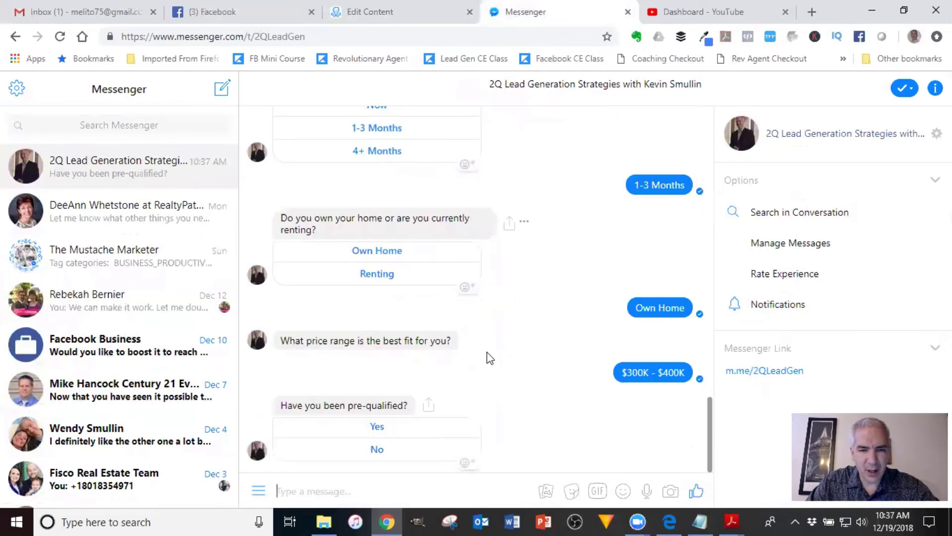
click(379, 428)
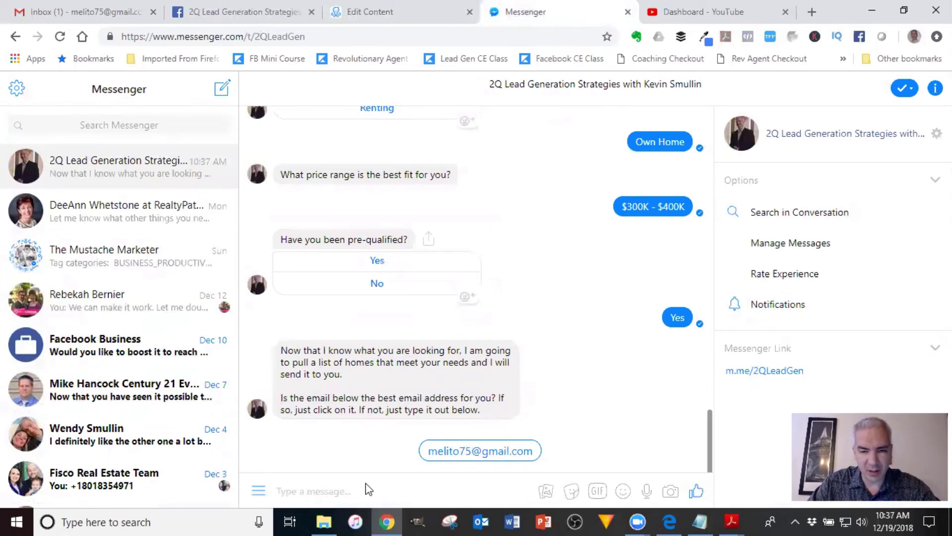
Step: Accept the suggested email and phone quick replies so the bot sends its closing message
click(484, 452)
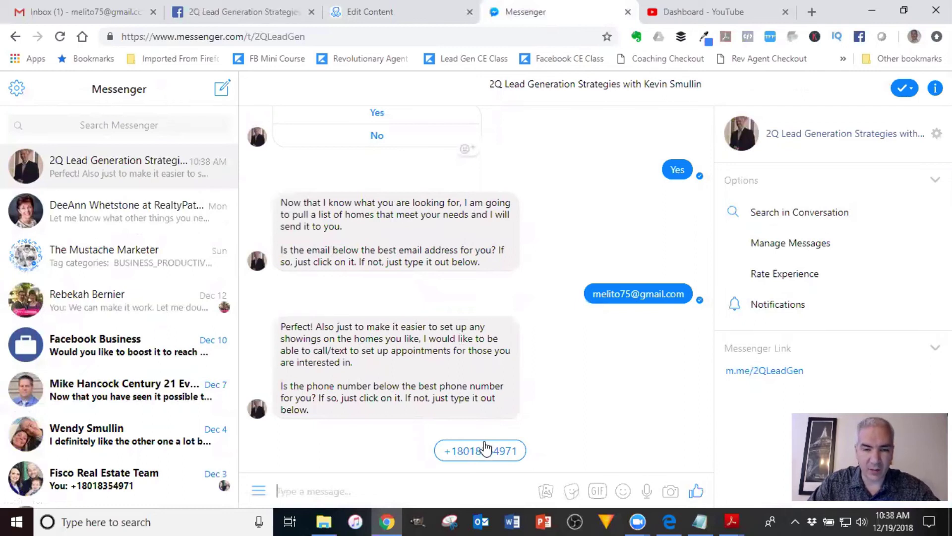
click(487, 450)
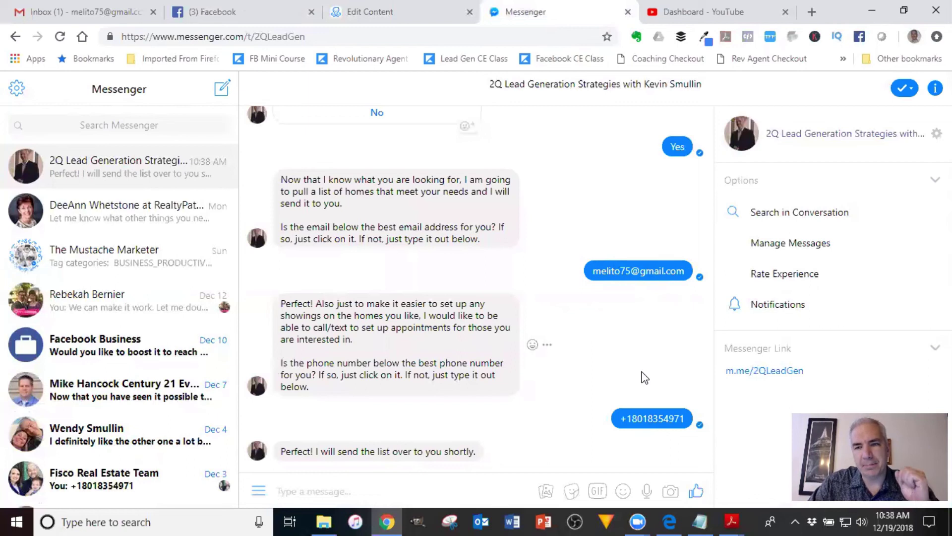
click(421, 12)
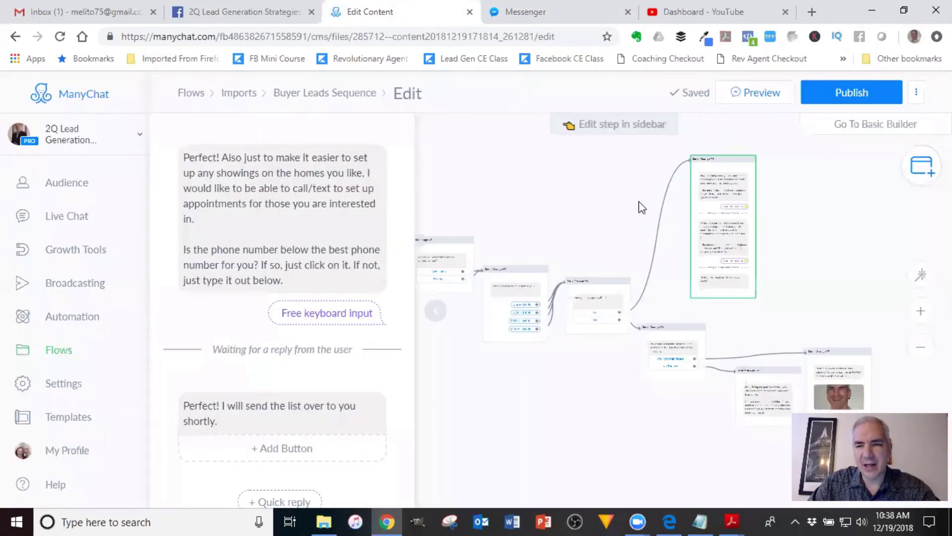